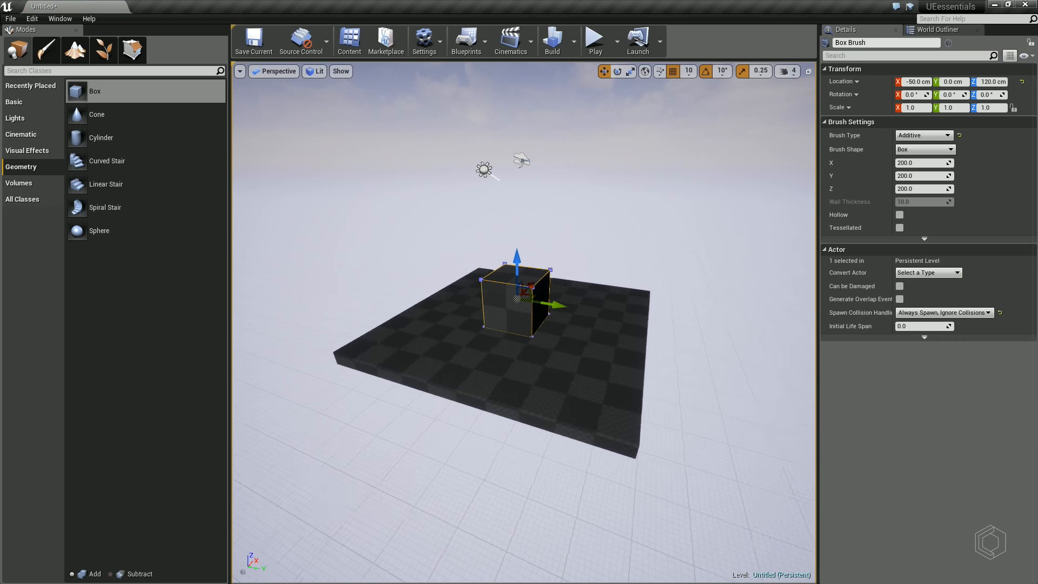
pyautogui.moveTo(486, 325); pyautogui.dragTo(594, 332, button='right')
pyautogui.moveTo(525, 325)
pyautogui.mouseDown(button='right')
pyautogui.moveTo(528, 292)
pyautogui.moveTo(530, 327)
pyautogui.moveTo(573, 327)
pyautogui.moveTo(556, 328)
pyautogui.mouseUp(button='right')
pyautogui.moveTo(490, 63); pyautogui.dragTo(508, 65, button='right')
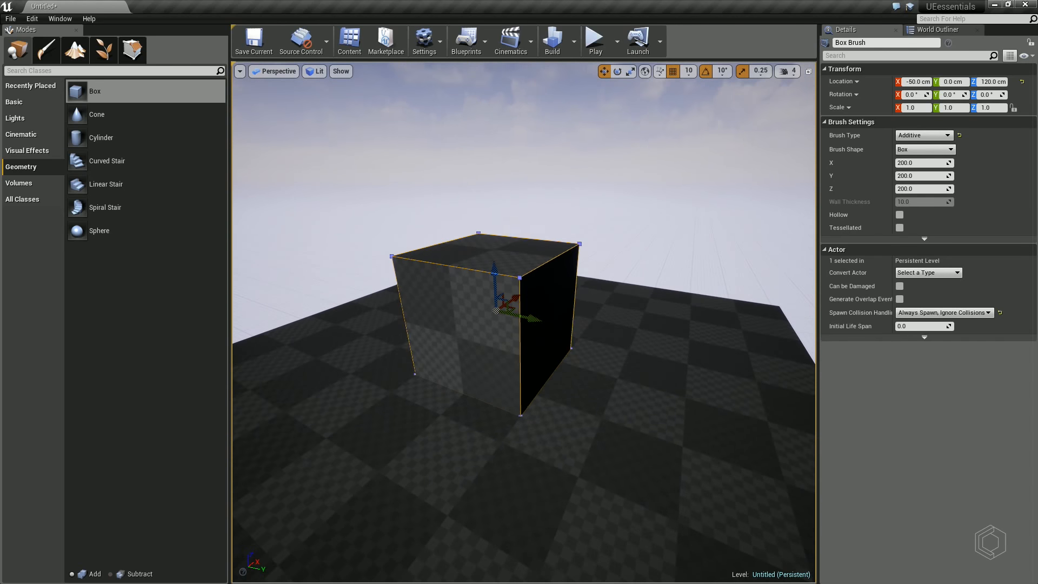
pyautogui.scroll(5, 537, 267)
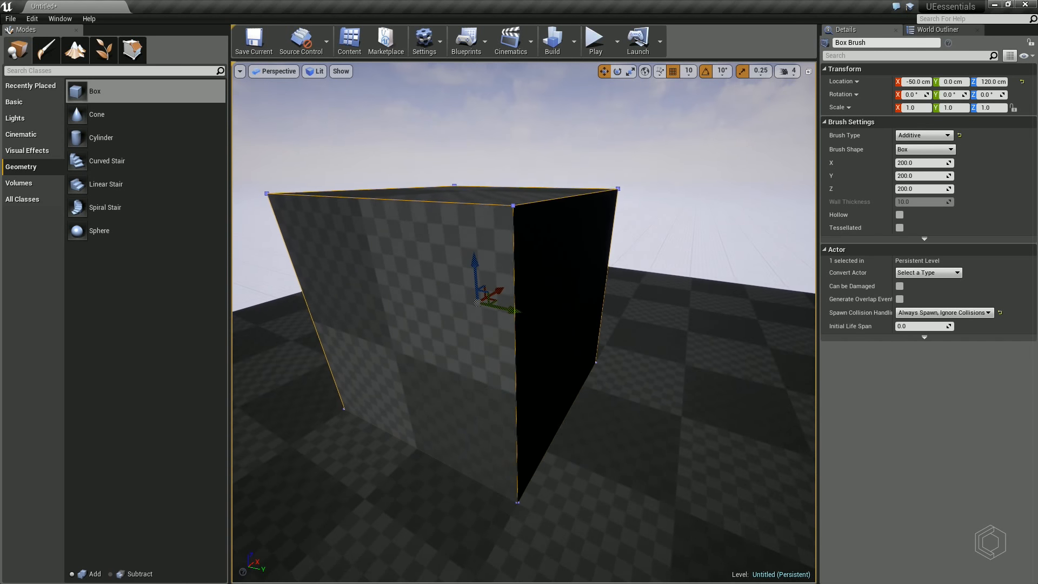
pyautogui.scroll(-6, 273, 198)
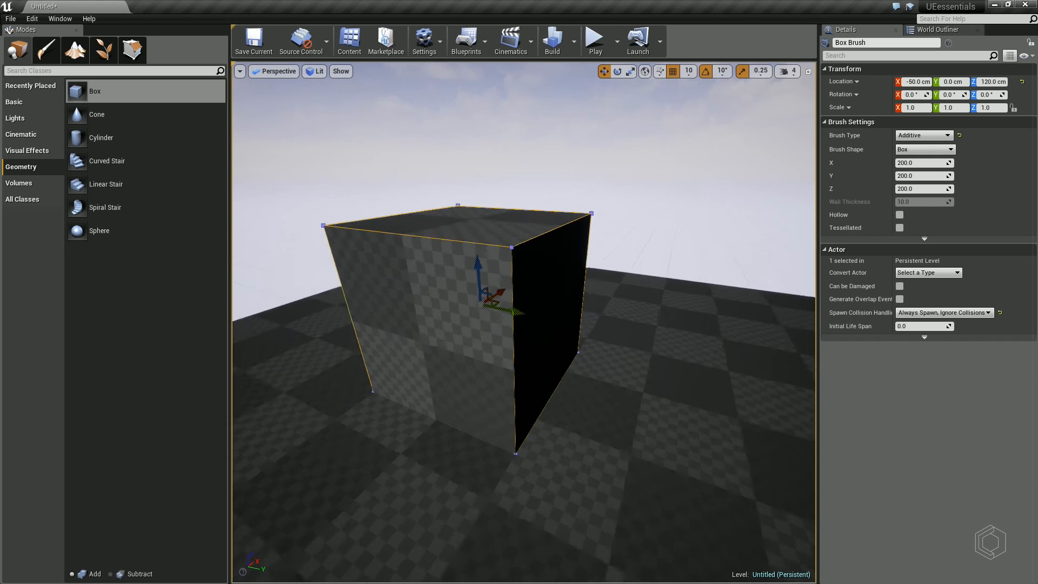
pyautogui.moveTo(616, 189); pyautogui.dragTo(613, 199)
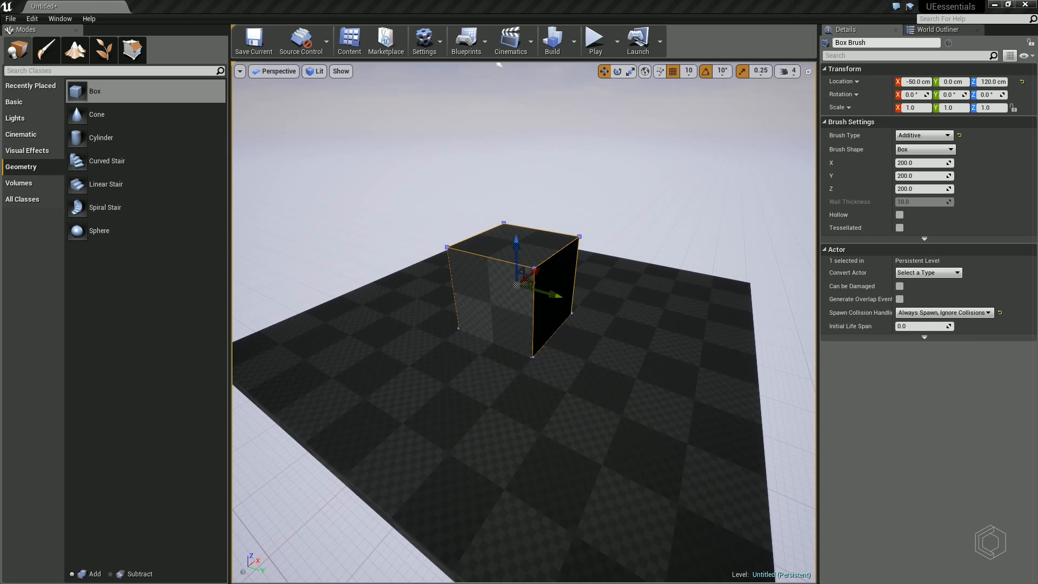
# Switch to the browser and examine the brush blocking and final level images on the Geometry Brush Actors documentation page at larger size.
pyautogui.moveTo(0, 1); pyautogui.dragTo(338, 71)
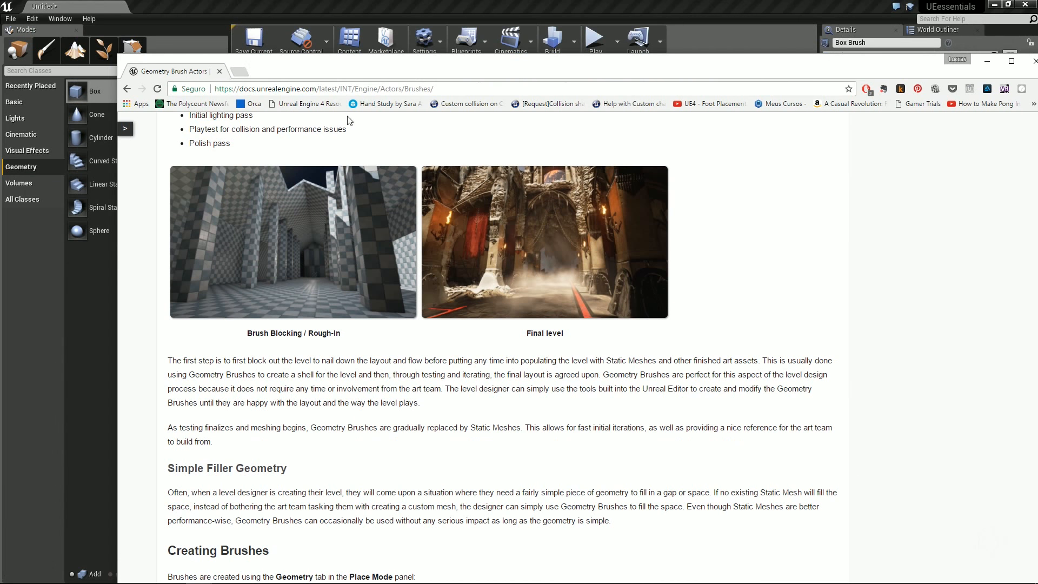
pyautogui.scroll(1, 311, 250)
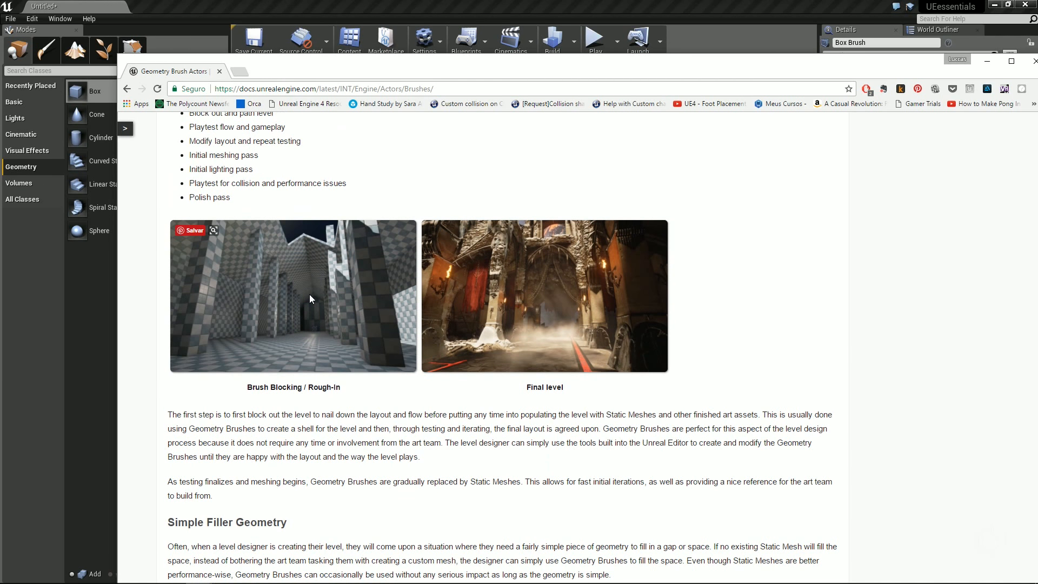
pyautogui.keyDown('ctrl'); pyautogui.scroll(2, 309, 299); pyautogui.keyUp('ctrl')
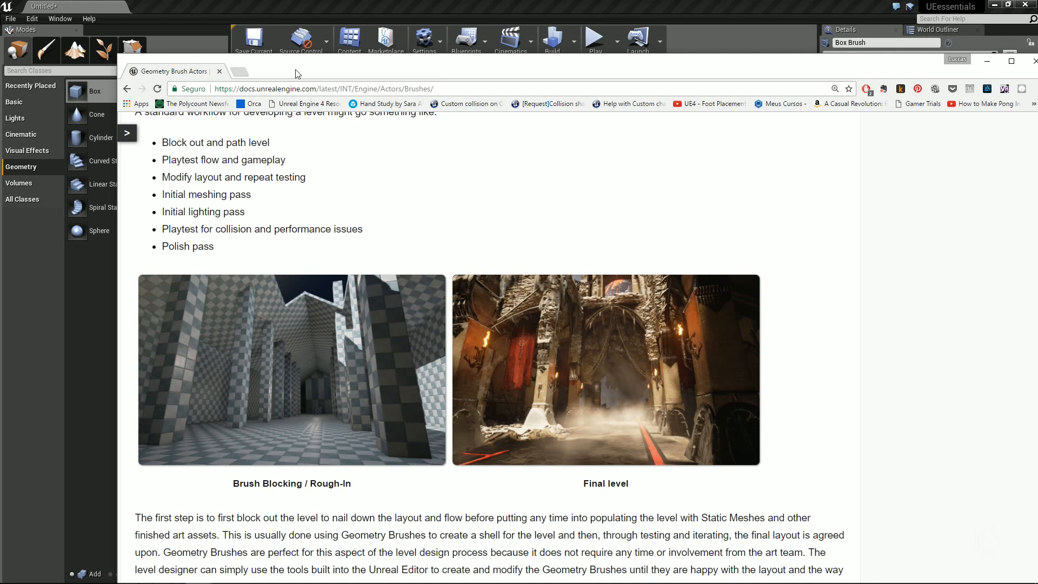
pyautogui.moveTo(295, 70); pyautogui.dragTo(1037, 216)
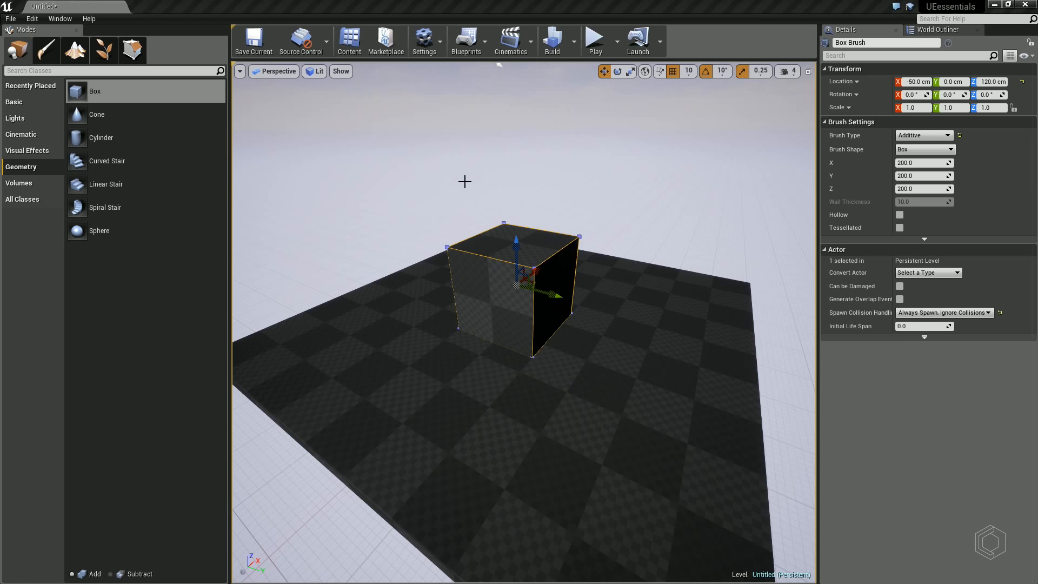
# Examine the box brush on the checkered floor up close and from several angles in the level view.
pyautogui.moveTo(464, 182); pyautogui.dragTo(466, 181, button='right')
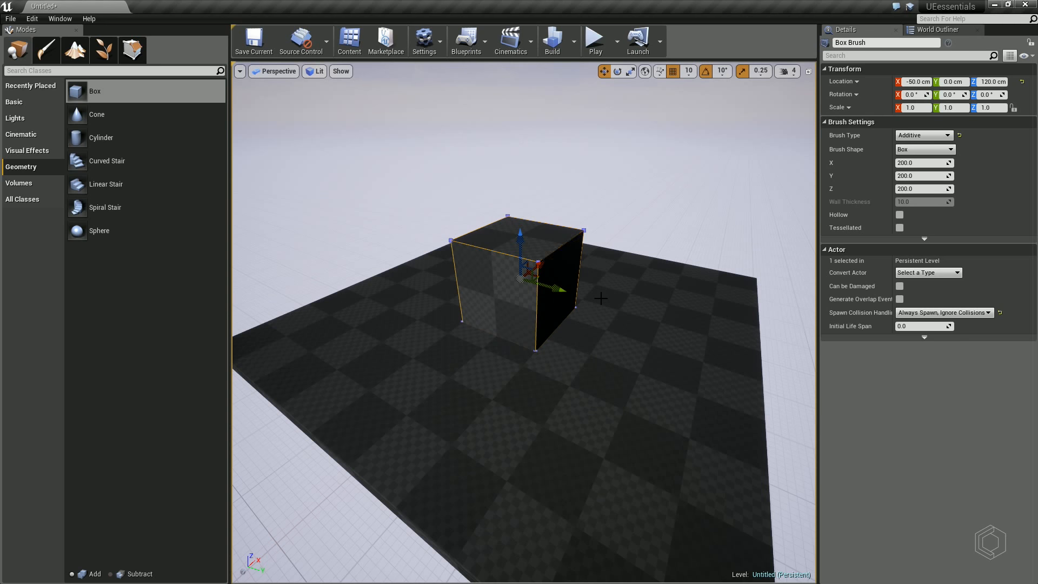
pyautogui.moveTo(601, 299); pyautogui.dragTo(557, 306, button='right')
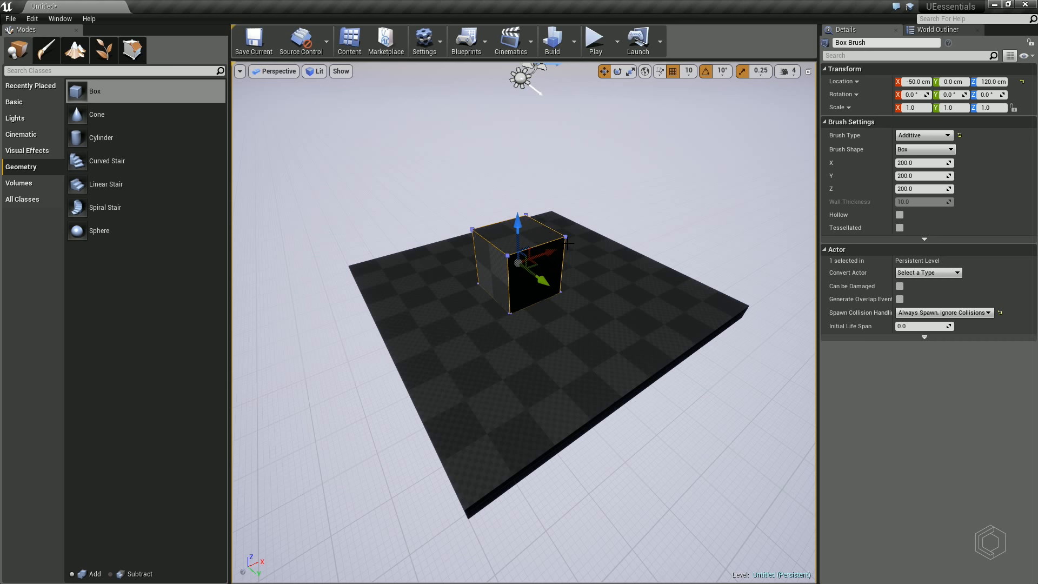
pyautogui.press('a')
pyautogui.moveTo(611, 245)
pyautogui.mouseDown(button='right')
pyautogui.moveTo(641, 245)
pyautogui.moveTo(608, 243)
pyautogui.mouseUp(button='right')
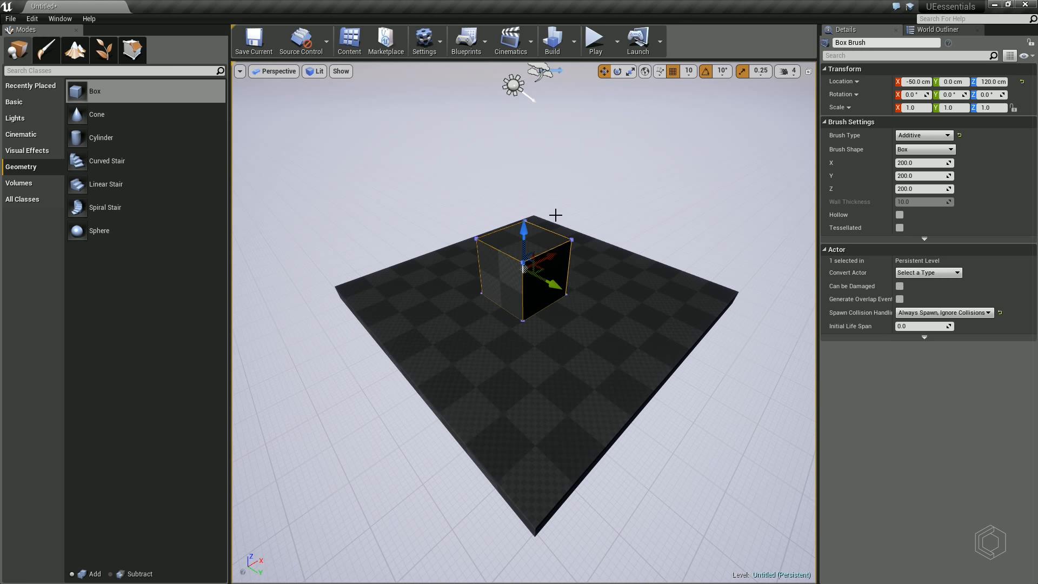
pyautogui.moveTo(555, 215); pyautogui.dragTo(572, 174, button='right')
pyautogui.press('w')
pyautogui.press('d')
pyautogui.press('w')
pyautogui.press('s')
pyautogui.press('a')
pyautogui.press('a')
pyautogui.press('d')
pyautogui.press('w')
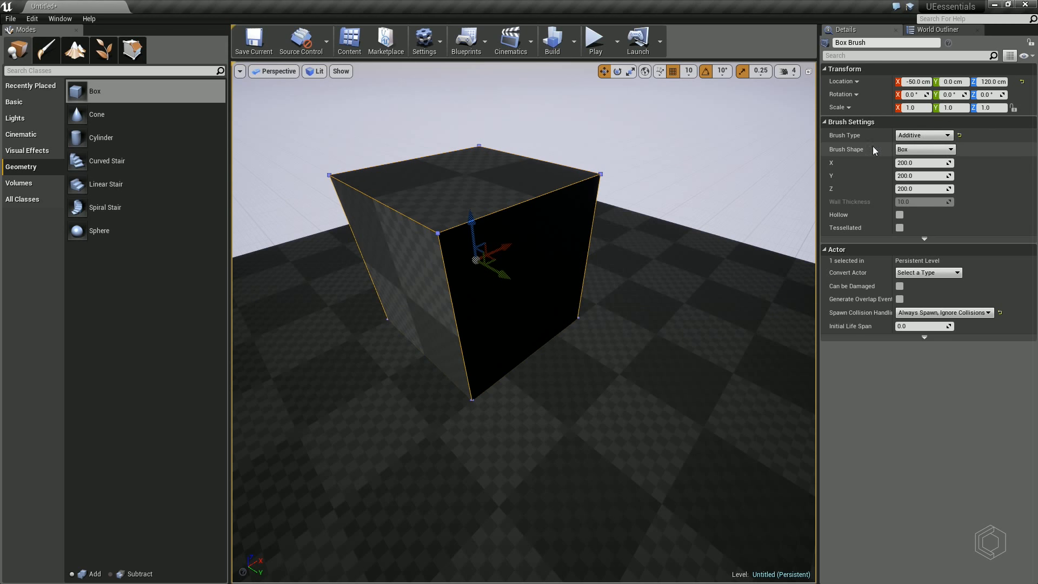
pyautogui.moveTo(784, 189); pyautogui.dragTo(776, 194, button='right')
pyautogui.press('s')
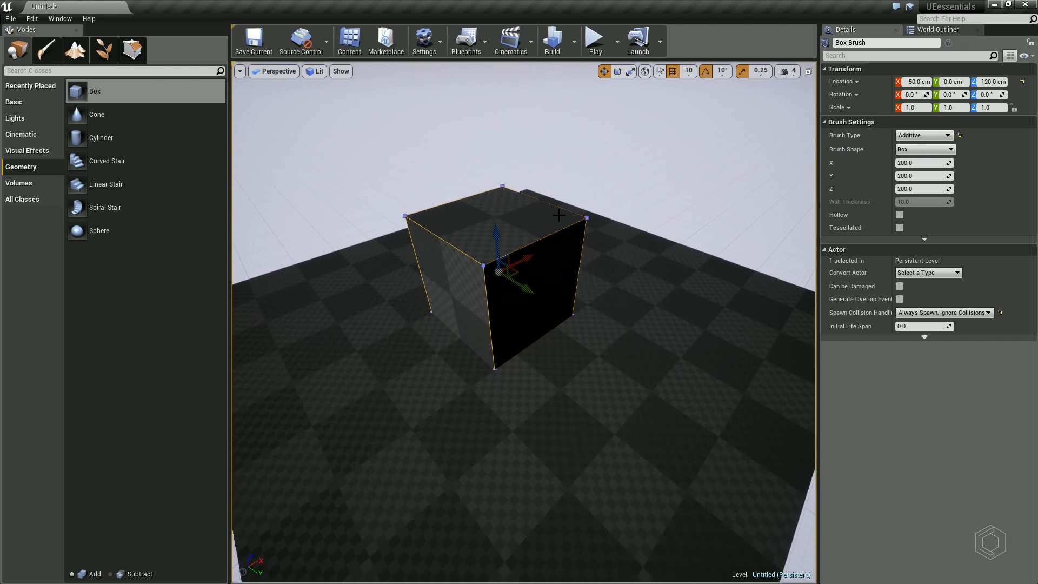
# Change the box brush's shape to a cone with ConeBuilder.
pyautogui.click(932, 151)
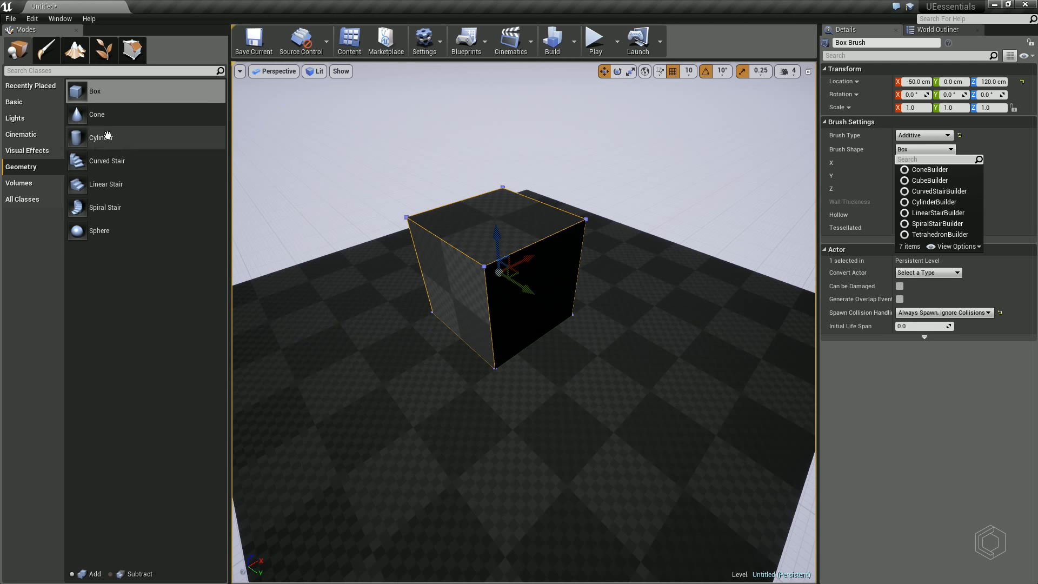
pyautogui.click(938, 171)
pyautogui.moveTo(654, 228); pyautogui.dragTo(660, 162, button='right')
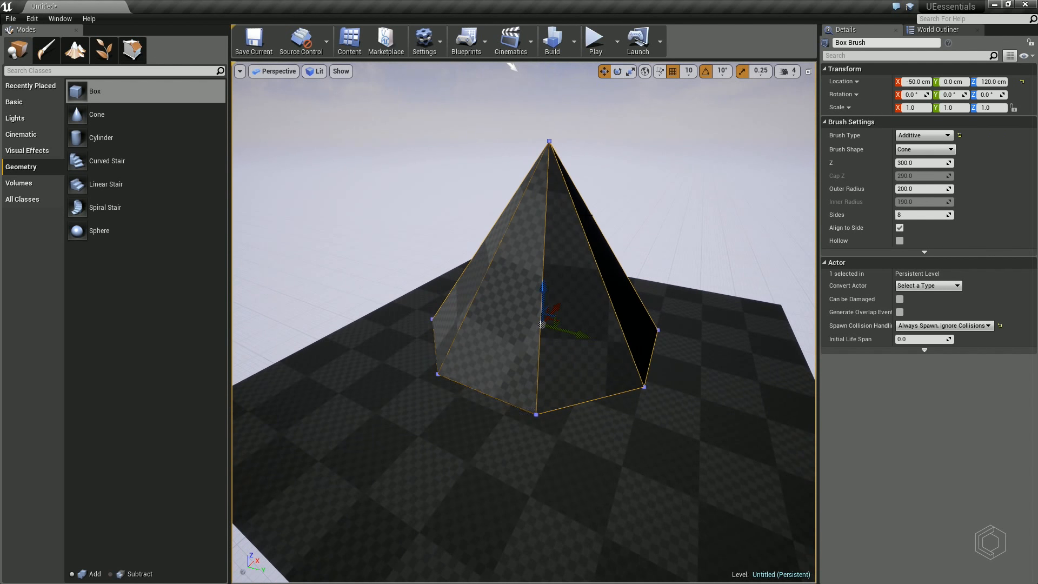
# Select different side faces of the cone brush one after another.
pyautogui.rightClick(722, 215)
pyautogui.click(554, 236)
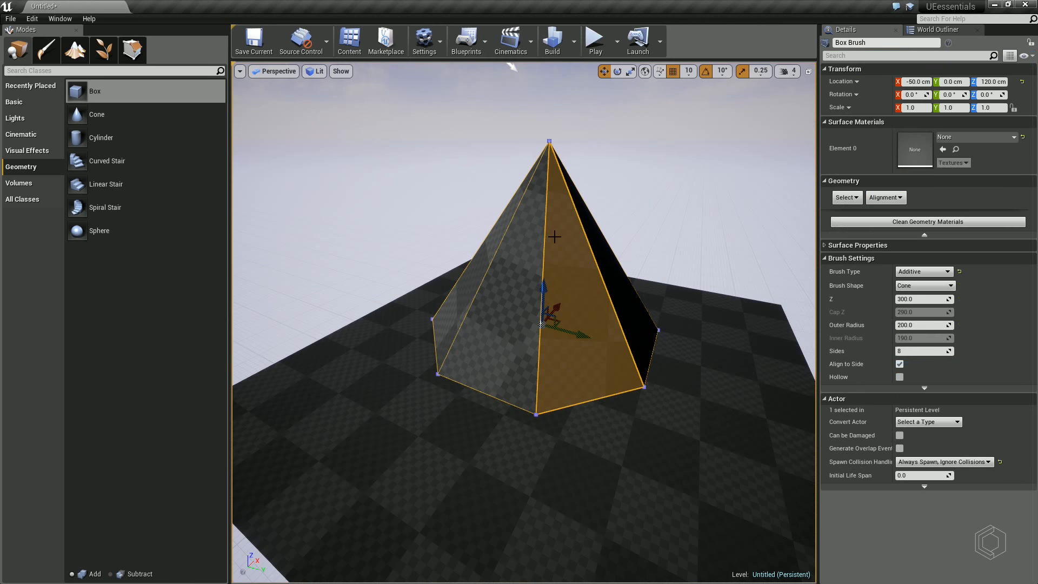
pyautogui.moveTo(554, 236); pyautogui.dragTo(521, 236, button='right')
pyautogui.click(555, 236)
pyautogui.click(513, 235)
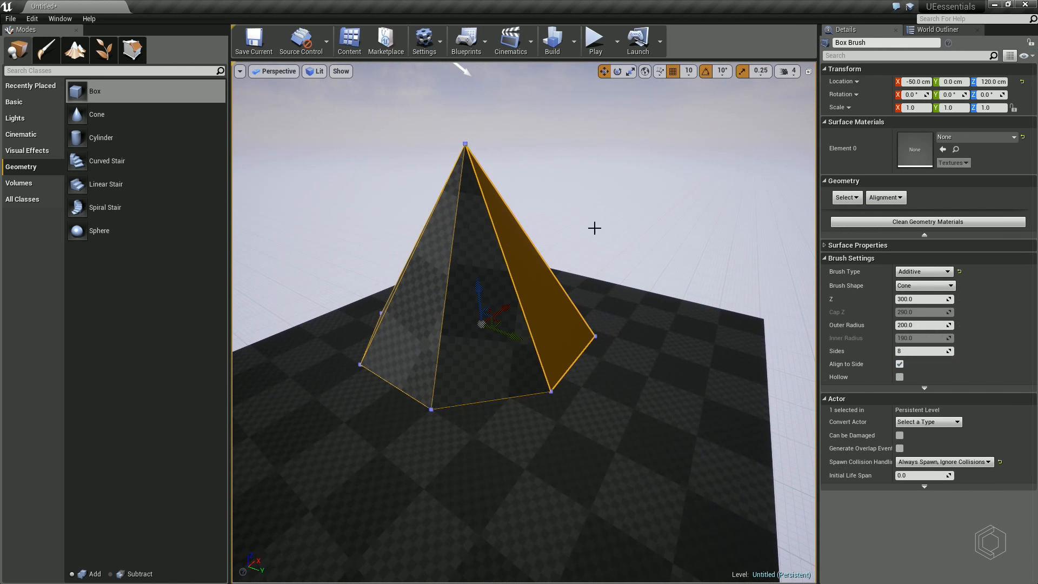
pyautogui.moveTo(594, 228); pyautogui.dragTo(581, 224, button='right')
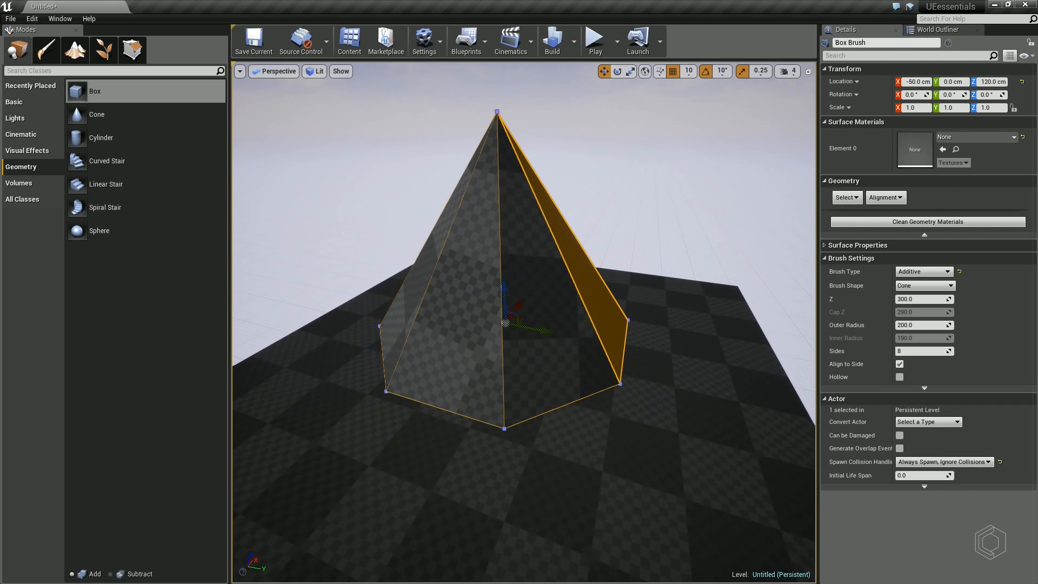
pyautogui.click(473, 234)
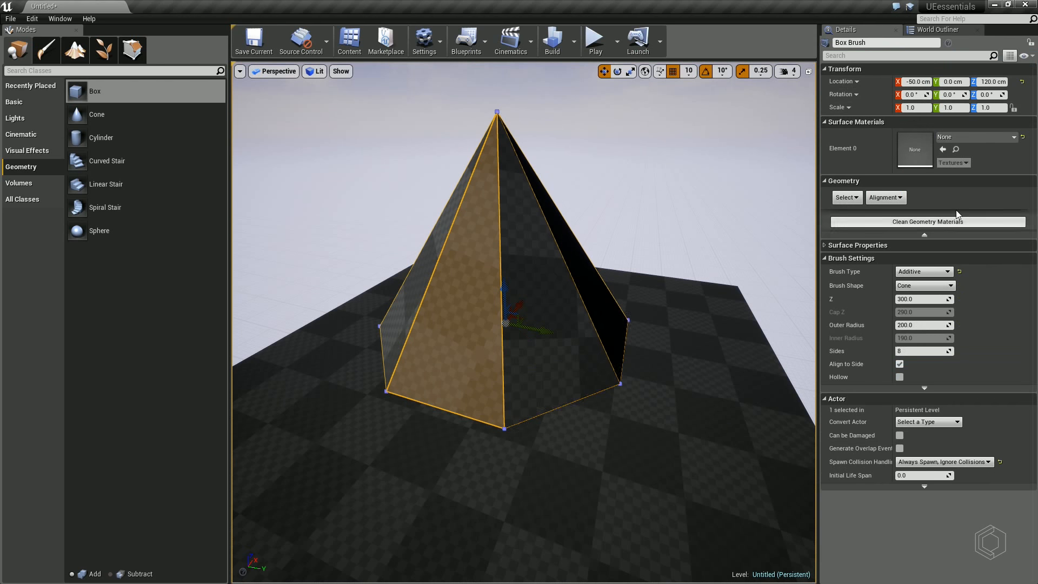
# Change the brush shape to Linear Stair and lower the staircase to a Z location of 50 cm.
pyautogui.click(925, 285)
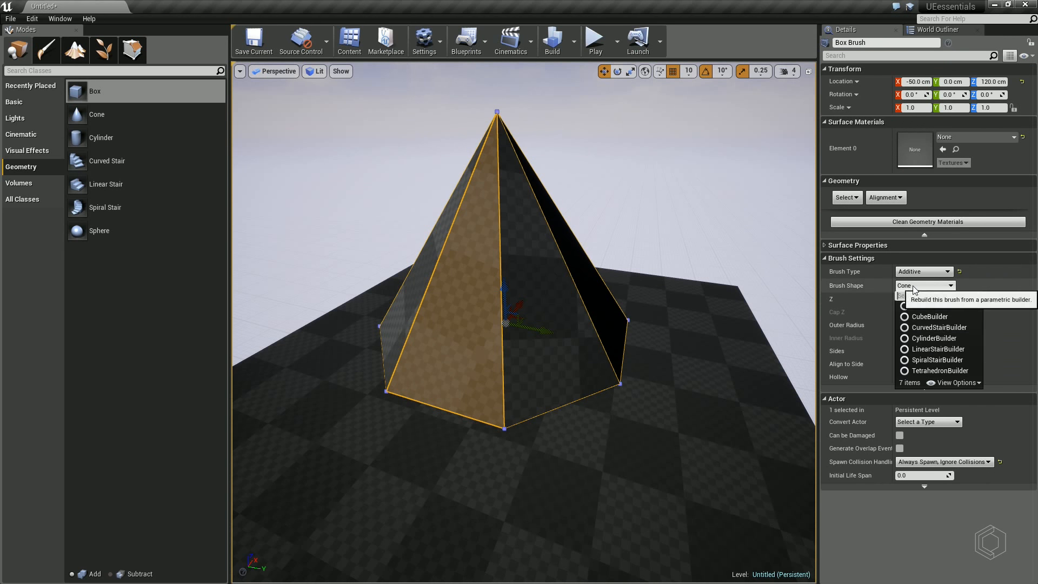
pyautogui.click(933, 349)
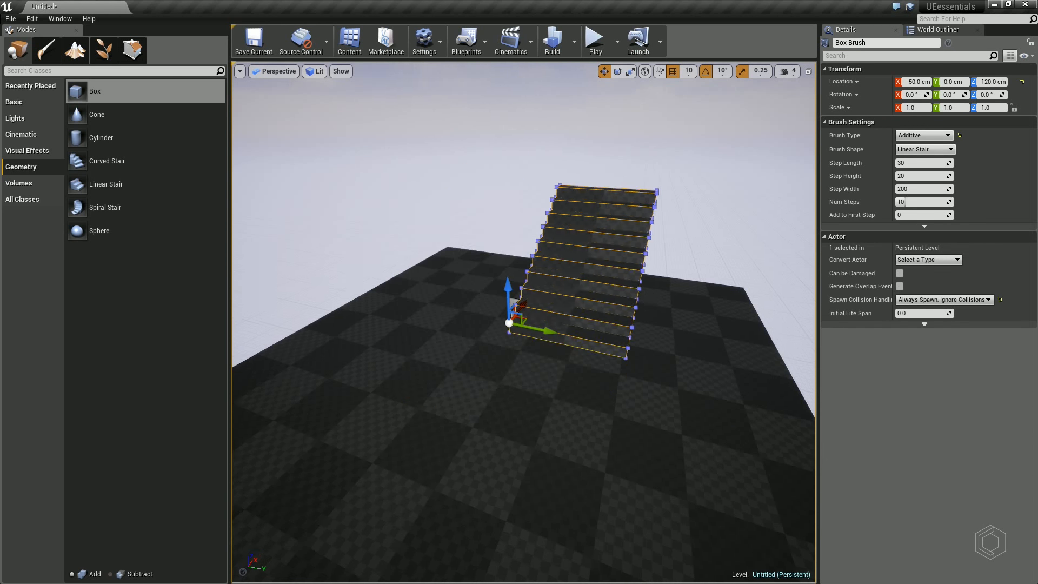
pyautogui.moveTo(411, 302)
pyautogui.mouseDown(button='right')
pyautogui.moveTo(425, 311)
pyautogui.moveTo(378, 302)
pyautogui.moveTo(411, 303)
pyautogui.mouseUp(button='right')
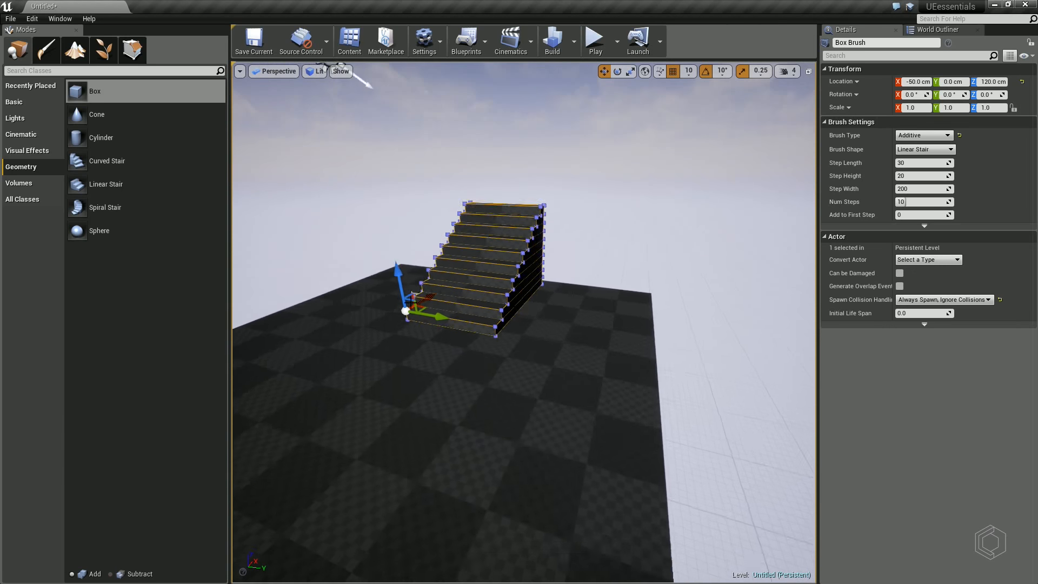
pyautogui.moveTo(399, 273)
pyautogui.mouseDown()
pyautogui.moveTo(406, 298)
pyautogui.moveTo(401, 274)
pyautogui.mouseUp()
pyautogui.moveTo(401, 274); pyautogui.dragTo(406, 252, button='right')
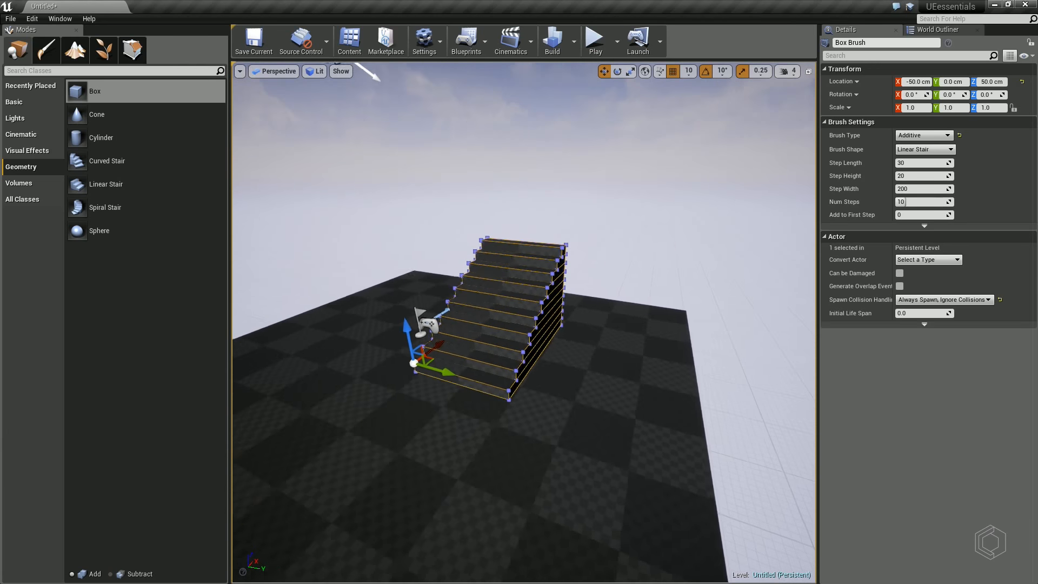
pyautogui.moveTo(370, 72); pyautogui.dragTo(583, 289, button='right')
# Switch the brush shape through Cone back to Box and raise the brush to a Z location of 130 cm.
pyautogui.click(922, 150)
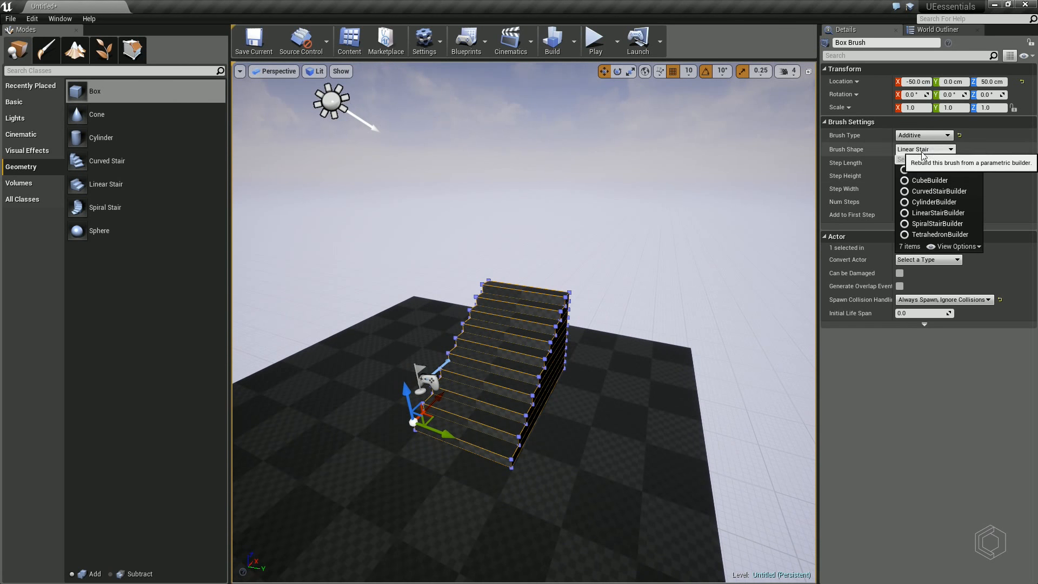
pyautogui.click(929, 169)
pyautogui.click(927, 150)
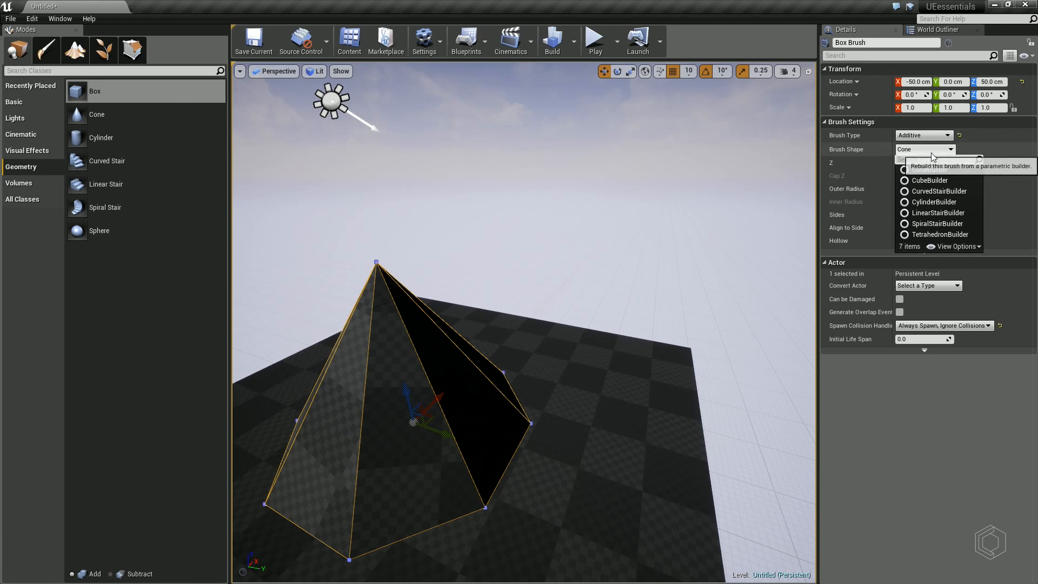
pyautogui.click(920, 181)
pyautogui.moveTo(642, 290); pyautogui.dragTo(606, 302, button='right')
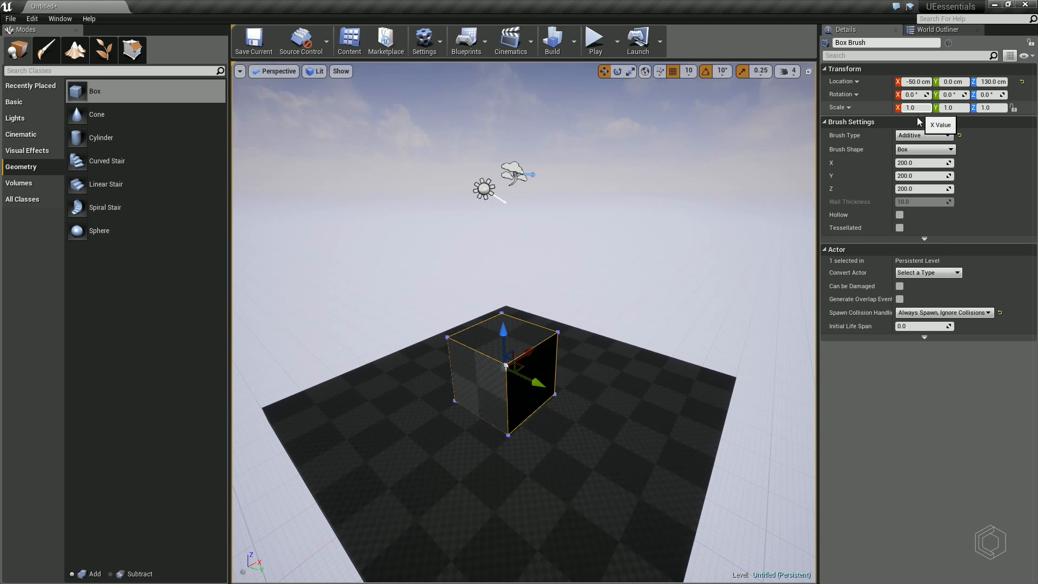
# Set the box brush's X size to 400.
pyautogui.click(924, 162)
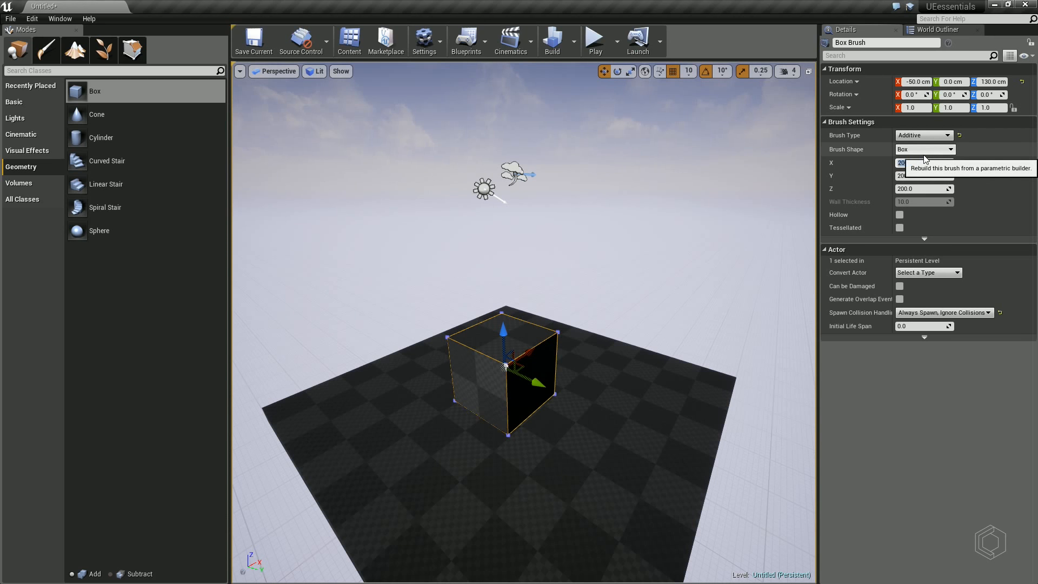
pyautogui.moveTo(665, 273); pyautogui.dragTo(533, 368, button='right')
pyautogui.press('w')
pyautogui.press('d')
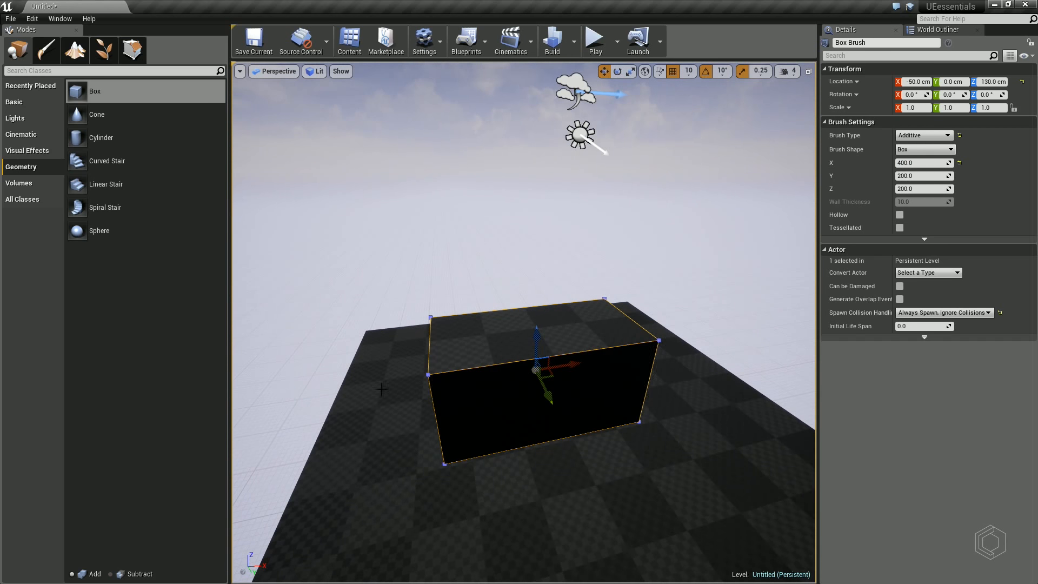
# Examine the elongated box brush from different sides.
pyautogui.moveTo(746, 205); pyautogui.dragTo(797, 224, button='right')
pyautogui.press('a')
pyautogui.press('w')
pyautogui.press('a')
pyautogui.press('s')
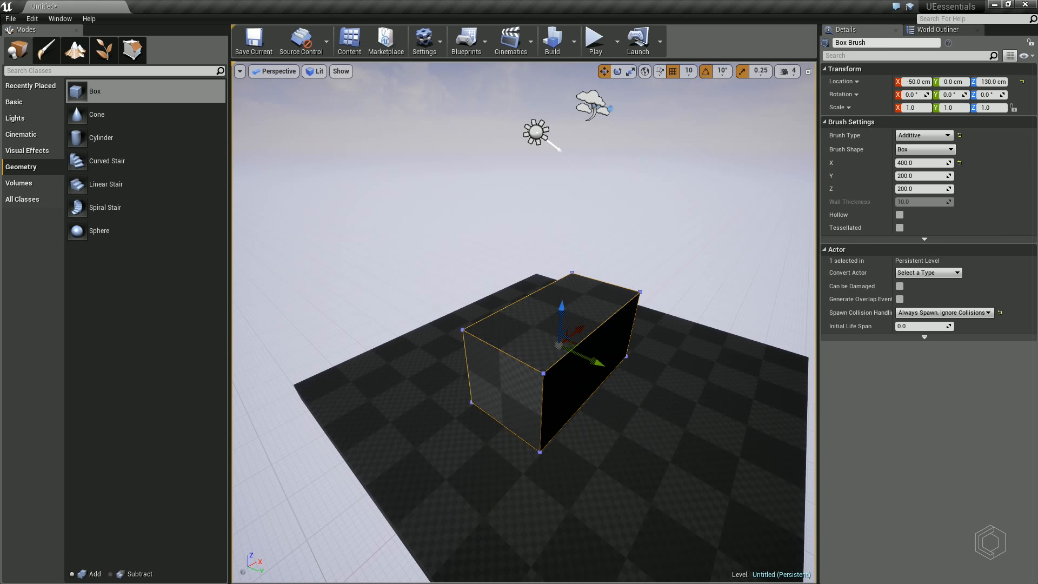
pyautogui.press('d')
pyautogui.moveTo(748, 204); pyautogui.dragTo(702, 201, button='right')
pyautogui.press('w')
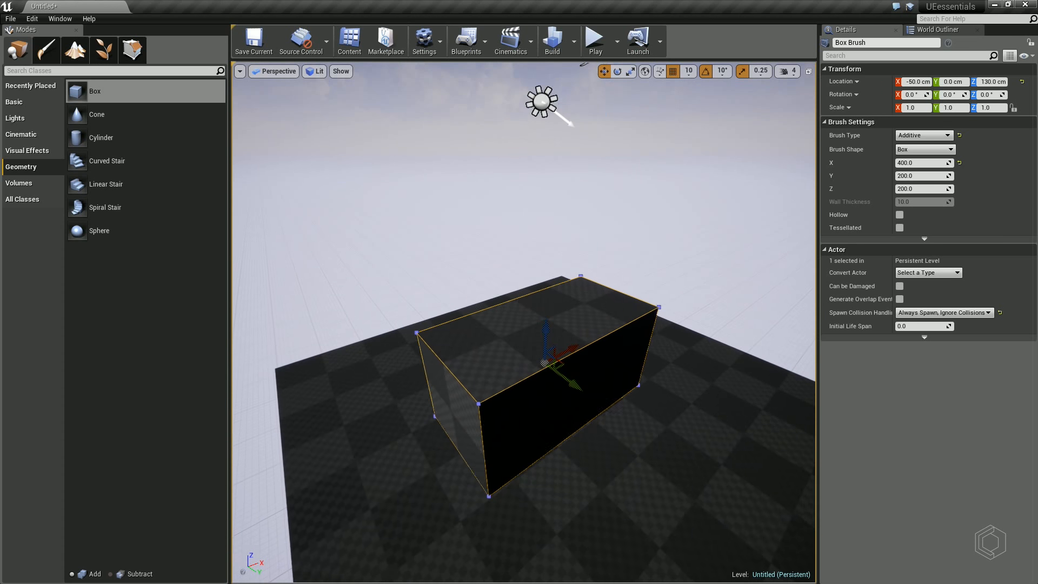
# Change the elongated box into a linear stair with LinearStairBuilder.
pyautogui.click(909, 151)
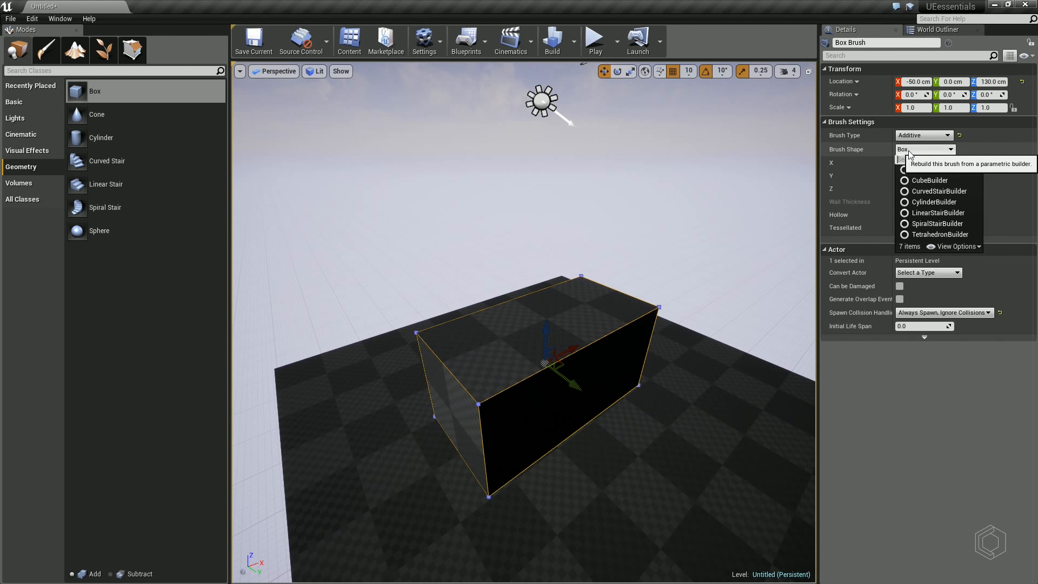
pyautogui.click(934, 215)
pyautogui.moveTo(752, 227)
pyautogui.mouseDown(button='right')
pyautogui.moveTo(768, 222)
pyautogui.moveTo(757, 233)
pyautogui.moveTo(778, 236)
pyautogui.moveTo(724, 227)
pyautogui.moveTo(714, 238)
pyautogui.moveTo(723, 246)
pyautogui.mouseUp(button='right')
pyautogui.press('s')
pyautogui.press('a')
pyautogui.press('w')
pyautogui.press('d')
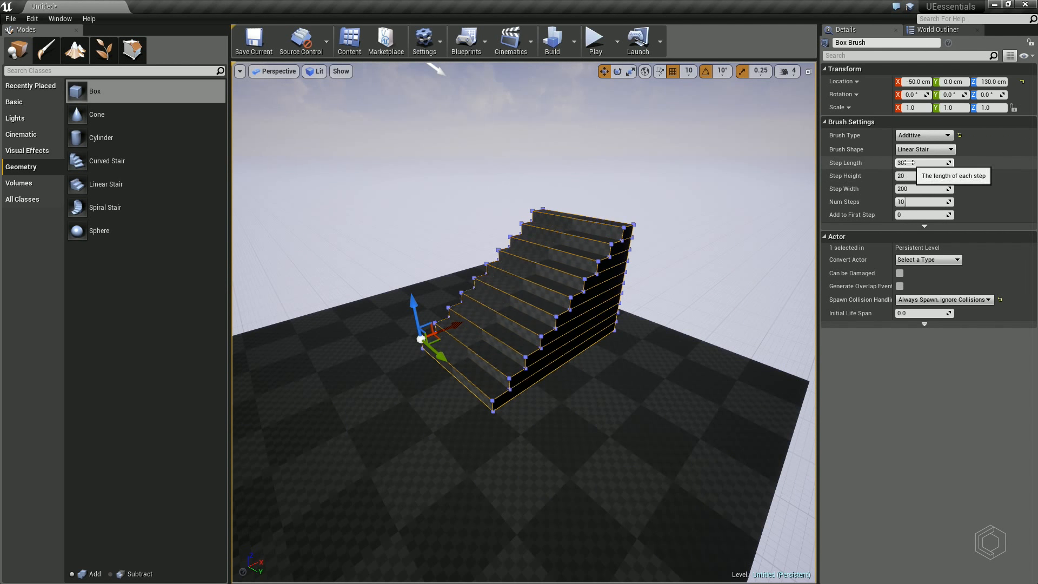
# Try a step length of 125 on the linear stair, and set it back to 30.
pyautogui.moveTo(922, 162); pyautogui.dragTo(952, 163)
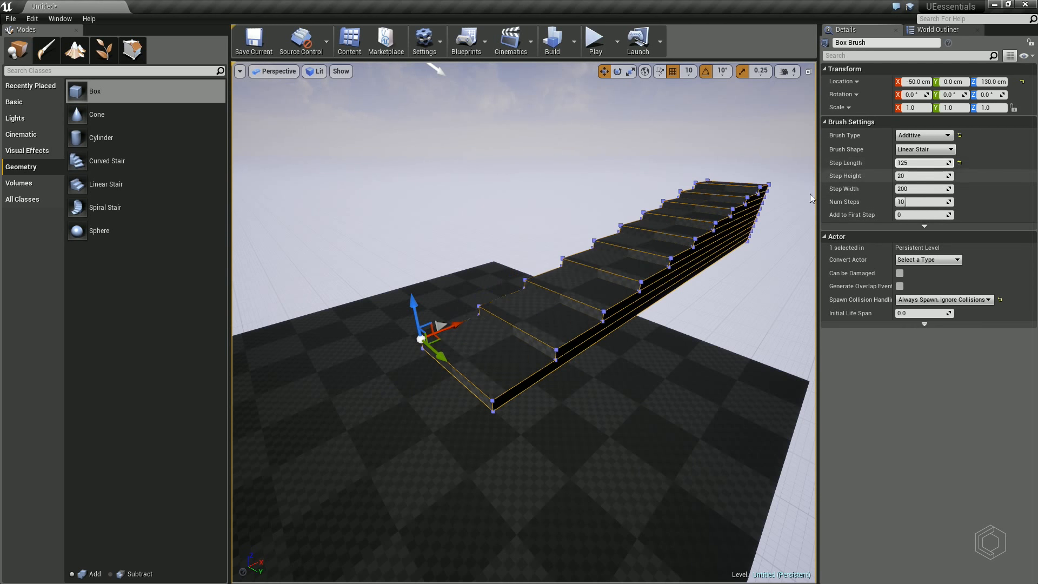
pyautogui.click(913, 163)
pyautogui.write('30')
pyautogui.press('Return')
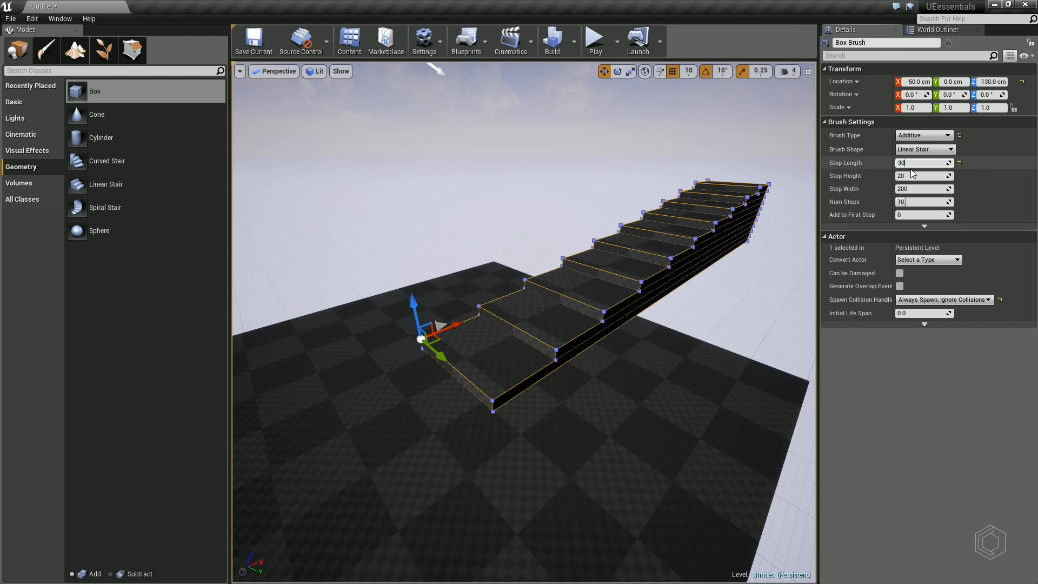
# Set the linear stair's step height to 24.
pyautogui.moveTo(911, 174); pyautogui.dragTo(917, 174)
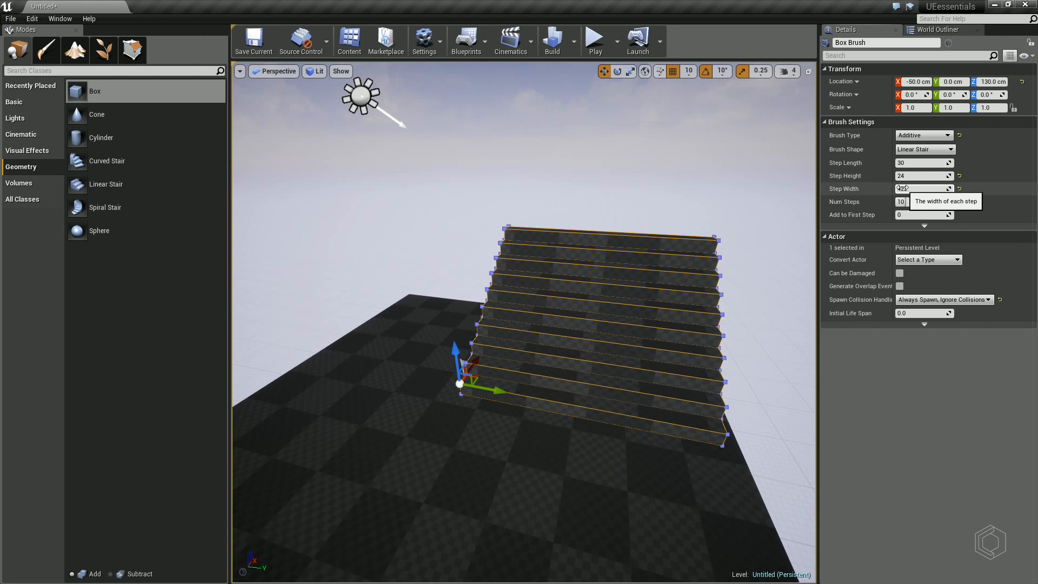
# Set the linear stair's step width to 260, step length to 37 and number of steps to 20.
pyautogui.moveTo(909, 190)
pyautogui.mouseDown()
pyautogui.moveTo(927, 190)
pyautogui.moveTo(913, 189)
pyautogui.mouseUp()
pyautogui.click(912, 189)
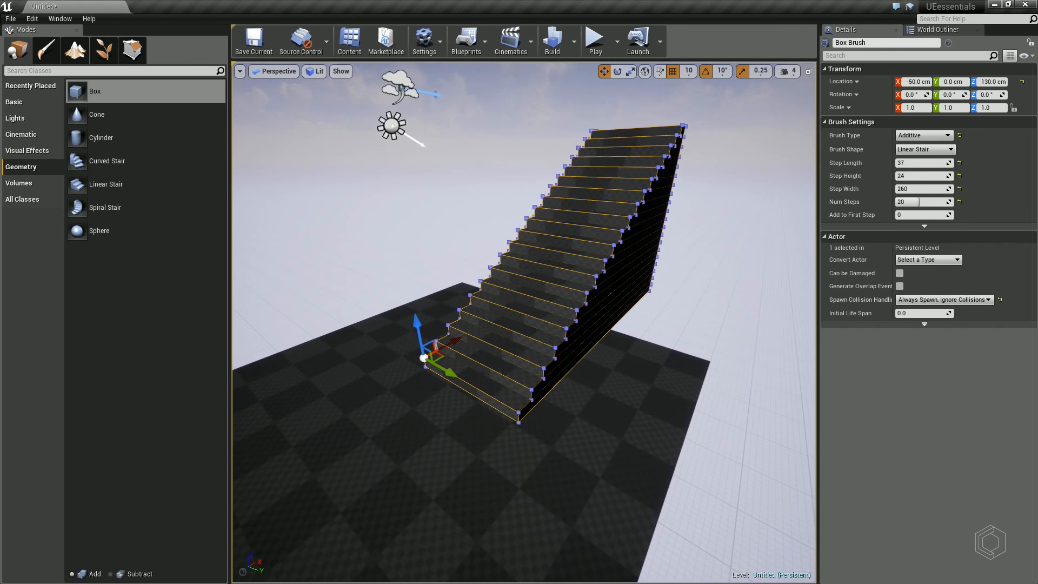
pyautogui.moveTo(610, 293); pyautogui.dragTo(555, 321, button='right')
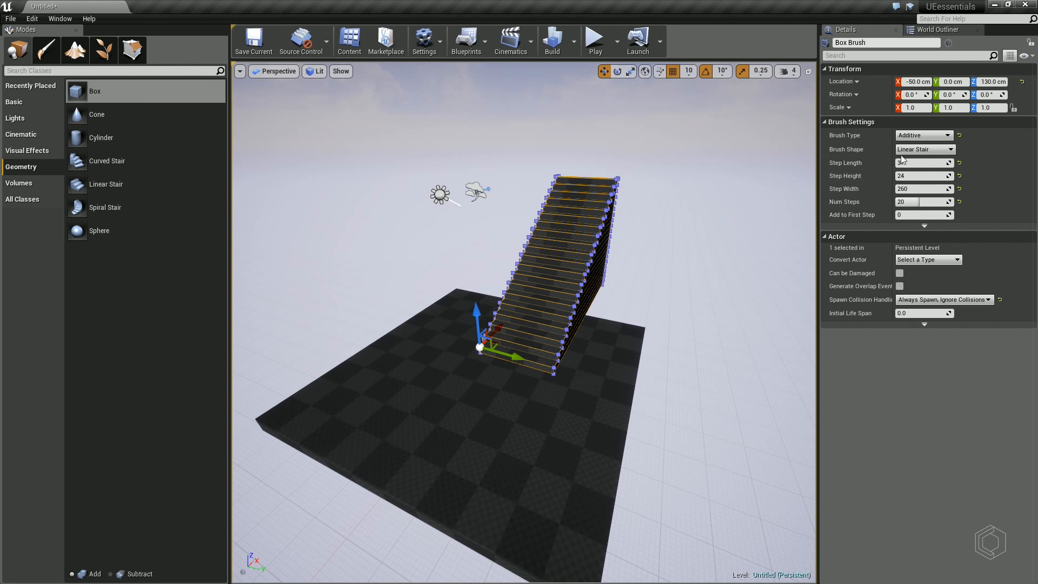
# Rebuild the stair brush as a cone with ConeBuilder, and change it to a box with CubeBuilder.
pyautogui.click(932, 149)
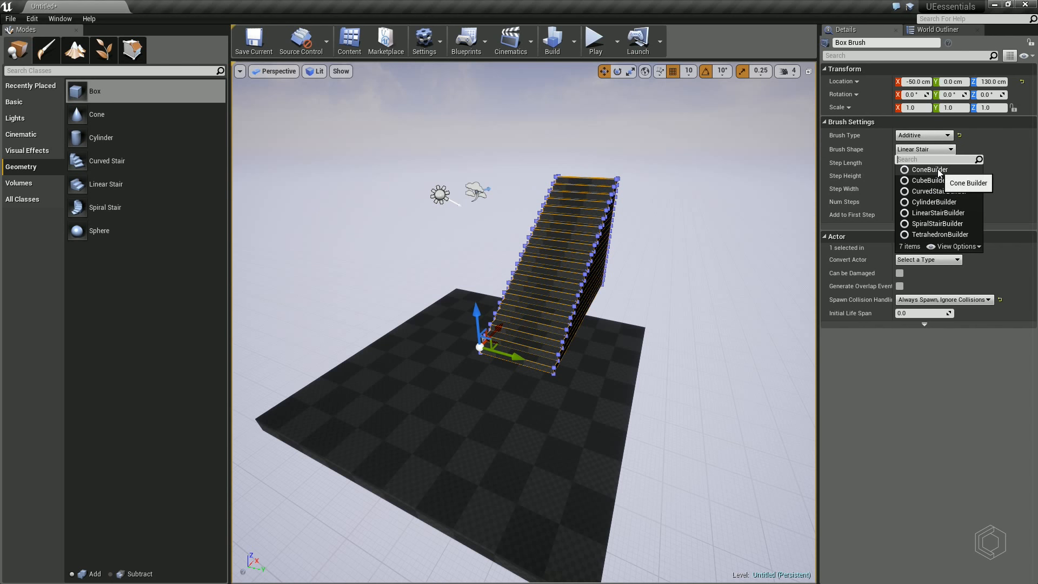
pyautogui.click(930, 170)
pyautogui.click(928, 152)
pyautogui.click(925, 180)
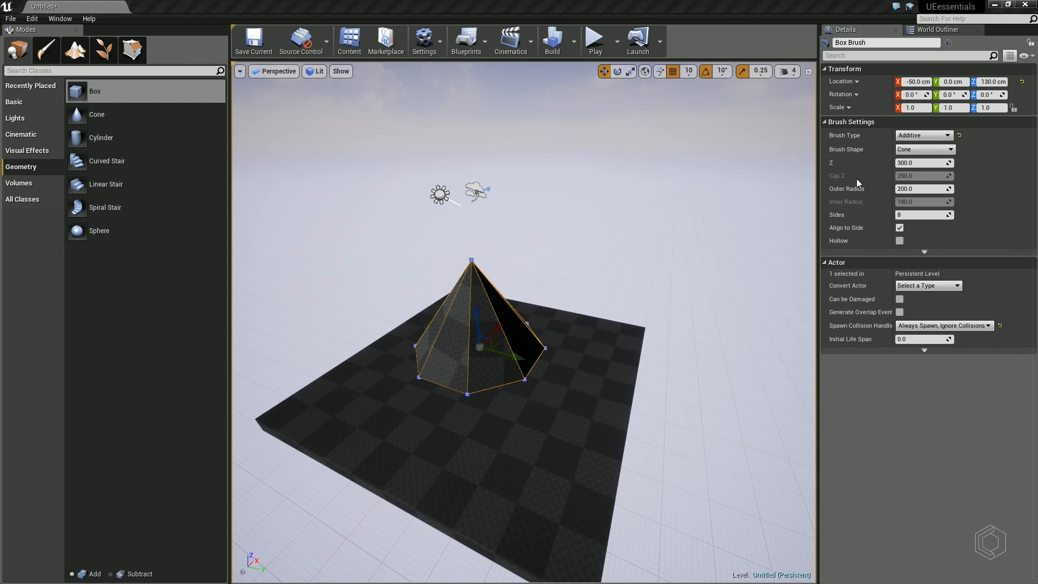
pyautogui.keyDown('alt'); pyautogui.moveTo(538, 307); pyautogui.dragTo(476, 319); pyautogui.keyUp('alt')
pyautogui.moveTo(538, 307); pyautogui.dragTo(592, 276, button='right')
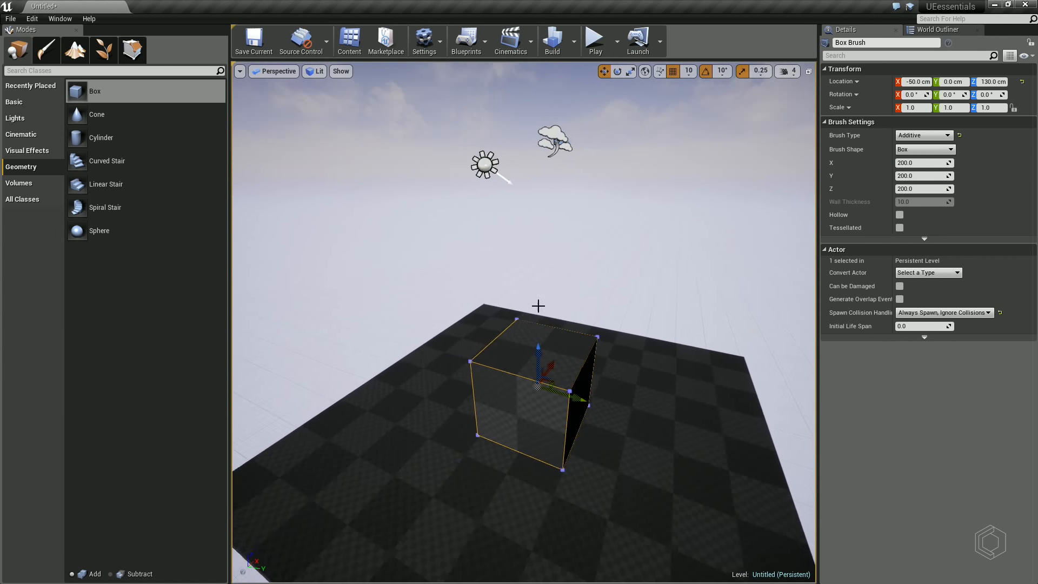
pyautogui.moveTo(521, 234)
pyautogui.mouseDown(button='right')
pyautogui.moveTo(521, 262)
pyautogui.moveTo(521, 232)
pyautogui.mouseUp(button='right')
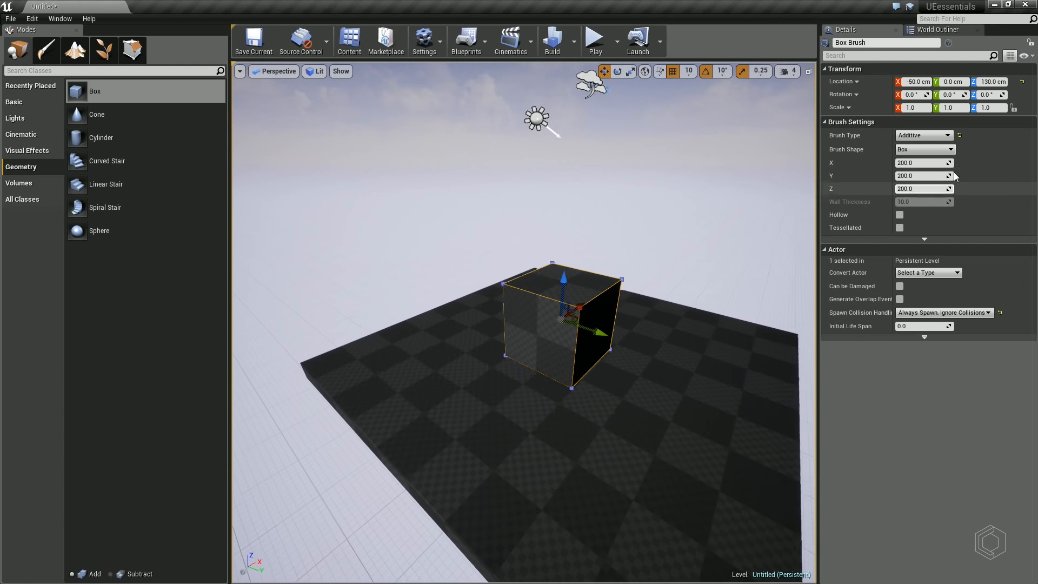
# Set the box brush's X size to 800.
pyautogui.moveTo(909, 163)
pyautogui.mouseDown()
pyautogui.moveTo(941, 162)
pyautogui.moveTo(930, 176)
pyautogui.mouseUp()
pyautogui.click(908, 162)
pyautogui.write('80')
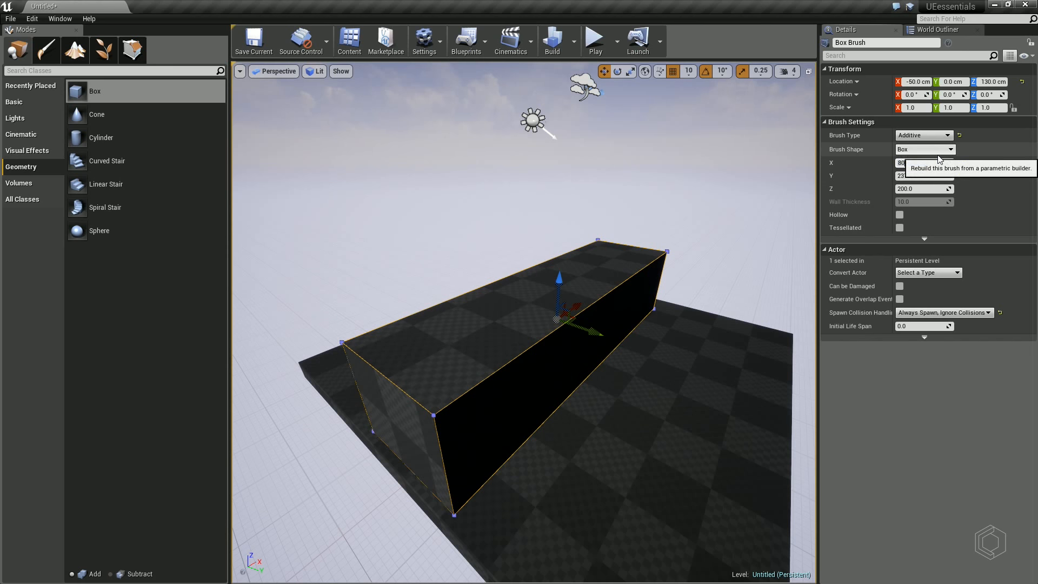
pyautogui.write('0')
pyautogui.press('Return')
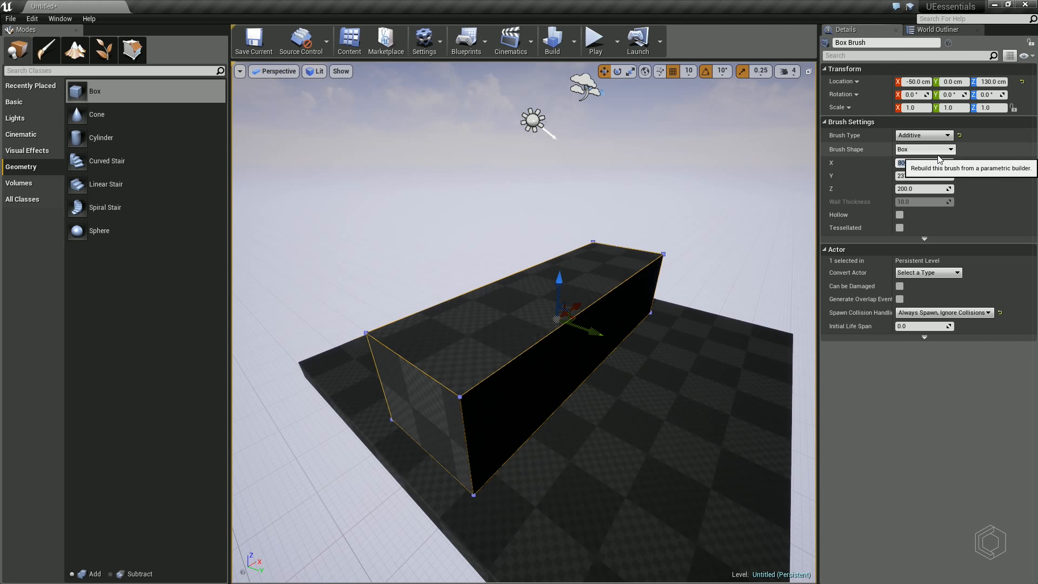
# Shape the box brush into a tall thin wall with Y 30 and Z about 622.
pyautogui.moveTo(913, 188)
pyautogui.mouseDown()
pyautogui.moveTo(924, 189)
pyautogui.moveTo(892, 175)
pyautogui.mouseUp()
pyautogui.click(908, 177)
pyautogui.write('30')
pyautogui.press('Return')
pyautogui.moveTo(539, 289)
pyautogui.mouseDown(button='right')
pyautogui.moveTo(573, 284)
pyautogui.moveTo(539, 289)
pyautogui.mouseUp(button='right')
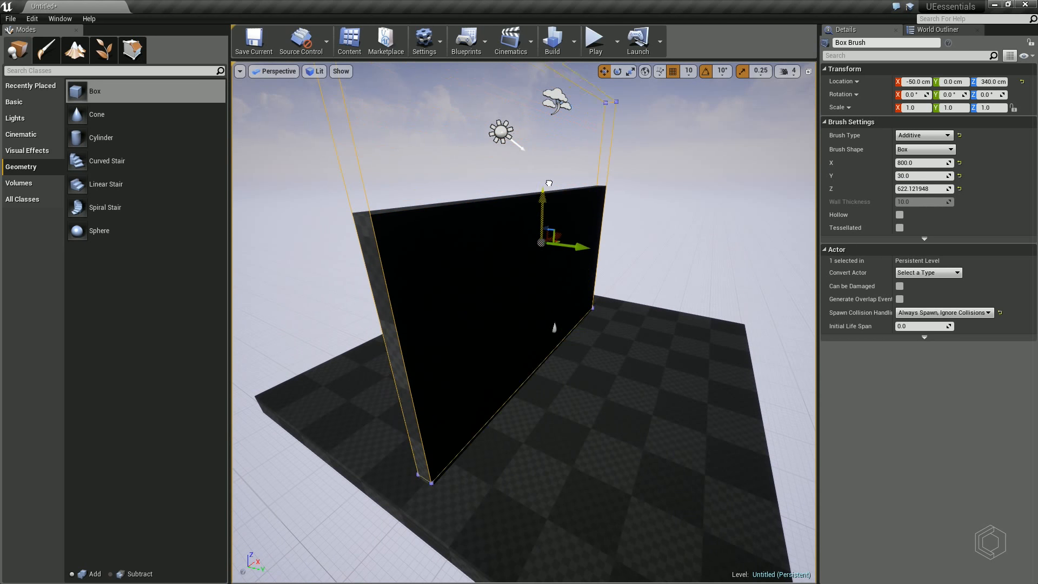
# Position the wall brush vertically at Z 310 cm so that it stands on the floor.
pyautogui.moveTo(550, 205); pyautogui.dragTo(551, 199)
pyautogui.moveTo(551, 199); pyautogui.dragTo(444, 200, button='right')
pyautogui.moveTo(495, 292); pyautogui.dragTo(568, 218, button='right')
pyautogui.click(661, 232)
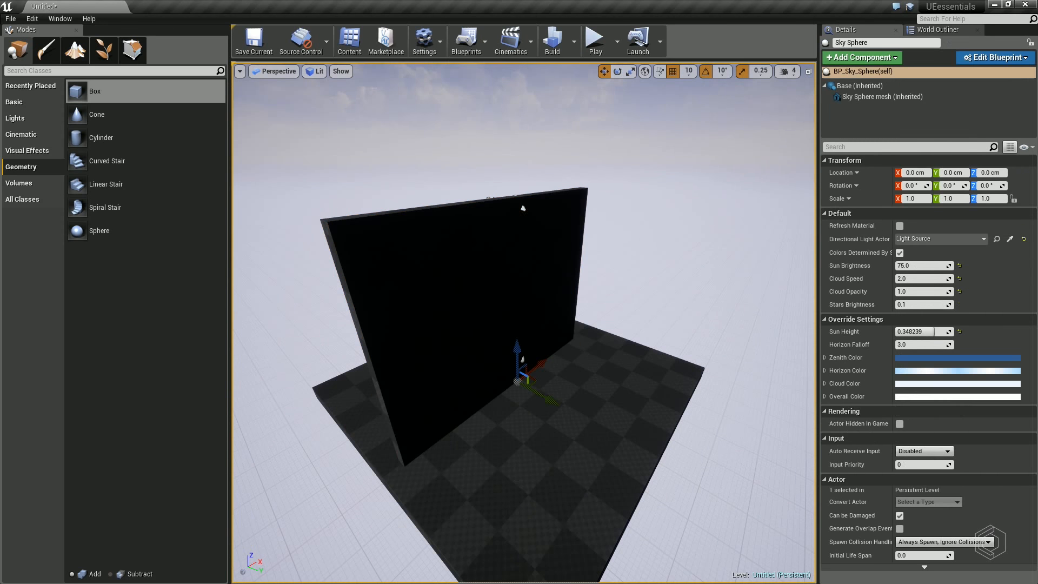
# Add a second 200 × 200 × 200 box brush in front of the wall and raise it to Z 230 cm.
pyautogui.moveTo(636, 238); pyautogui.dragTo(606, 241, button='right')
pyautogui.press('s')
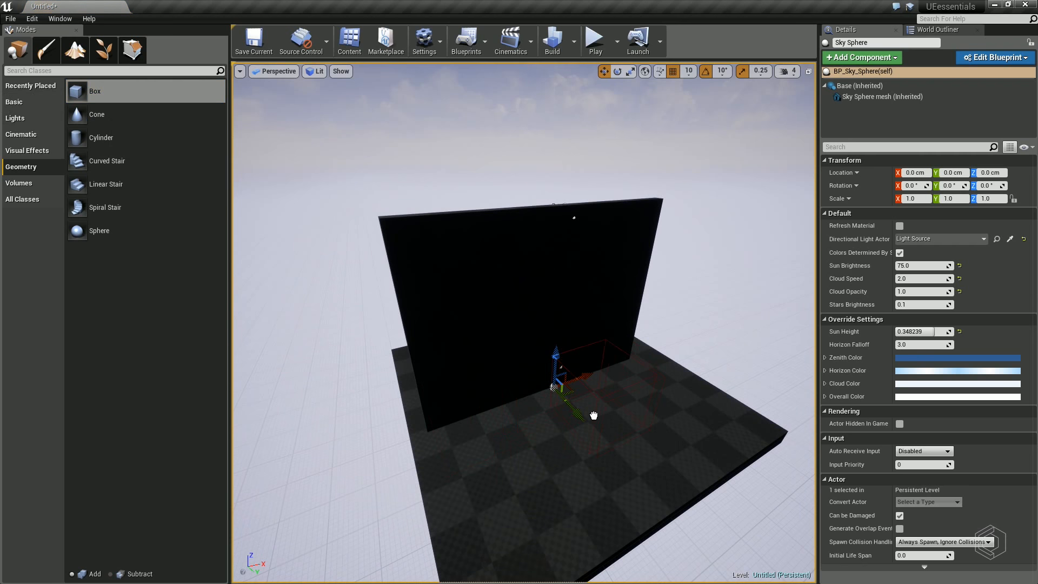
pyautogui.moveTo(593, 415); pyautogui.dragTo(595, 417)
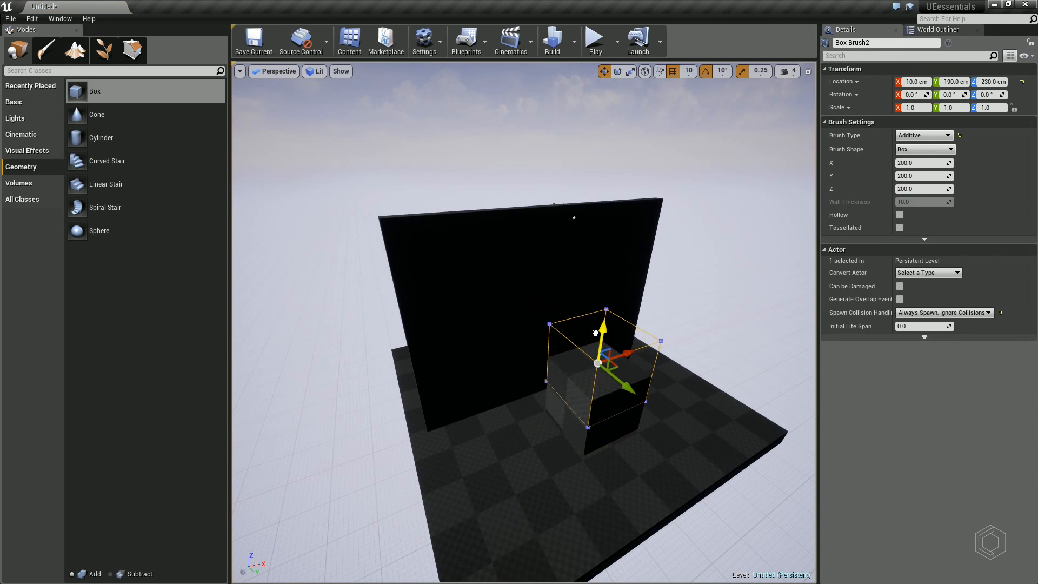
pyautogui.moveTo(595, 333); pyautogui.dragTo(595, 332)
pyautogui.moveTo(595, 333); pyautogui.dragTo(649, 317, button='right')
pyautogui.press('a')
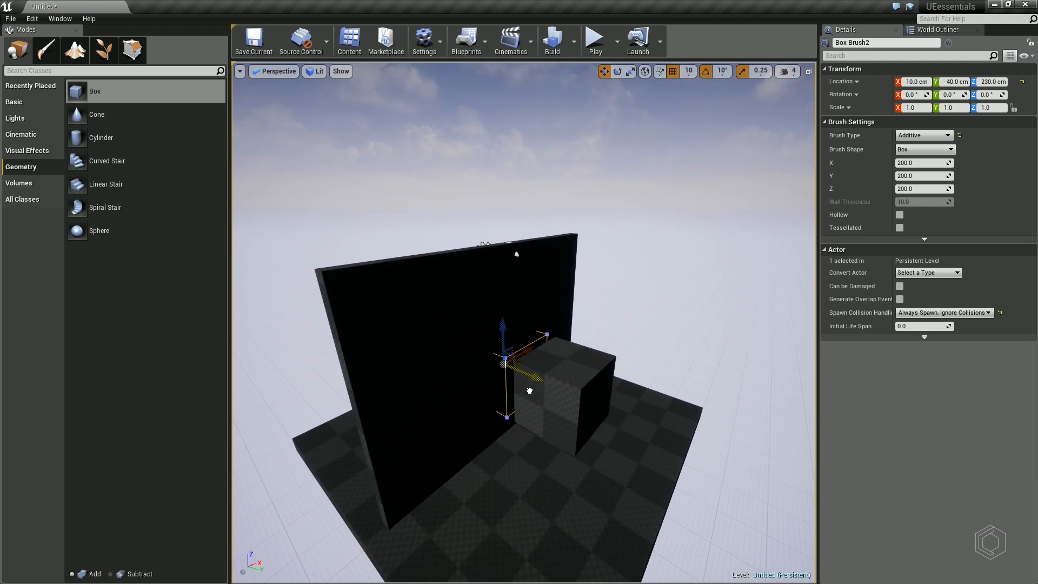
# Move the small box brush through the wall to Y -20 cm.
pyautogui.moveTo(534, 391); pyautogui.dragTo(534, 391)
pyautogui.press('d')
pyautogui.moveTo(534, 390); pyautogui.dragTo(628, 389, button='right')
pyautogui.press('a')
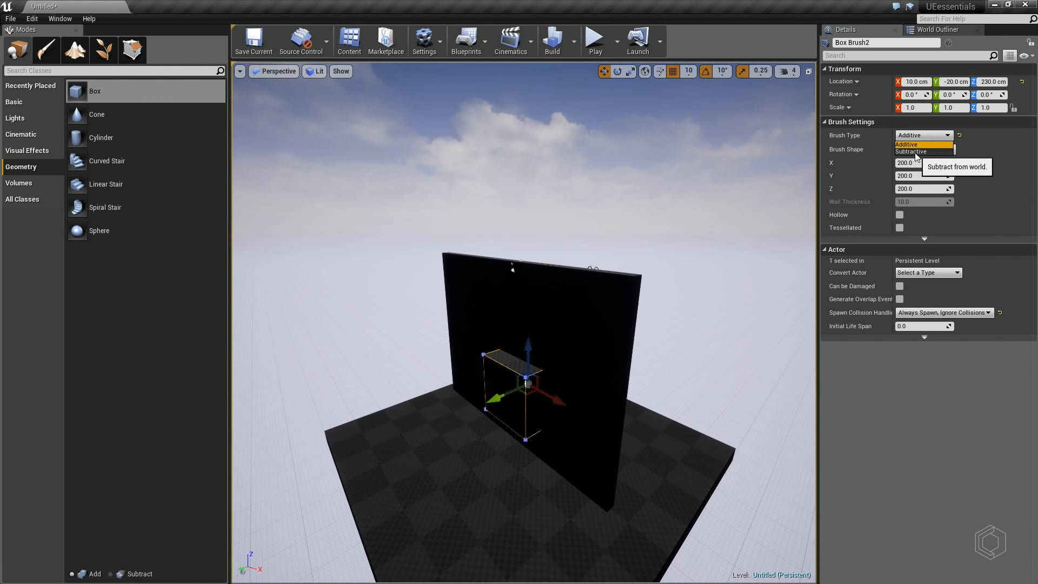
# Change the small box's brush type to Subtractive to cut a window opening through the wall.
pyautogui.click(914, 152)
pyautogui.moveTo(671, 351)
pyautogui.mouseDown(button='right')
pyautogui.moveTo(702, 373)
pyautogui.moveTo(768, 368)
pyautogui.moveTo(725, 373)
pyautogui.mouseUp(button='right')
pyautogui.click(702, 373)
pyautogui.press('w')
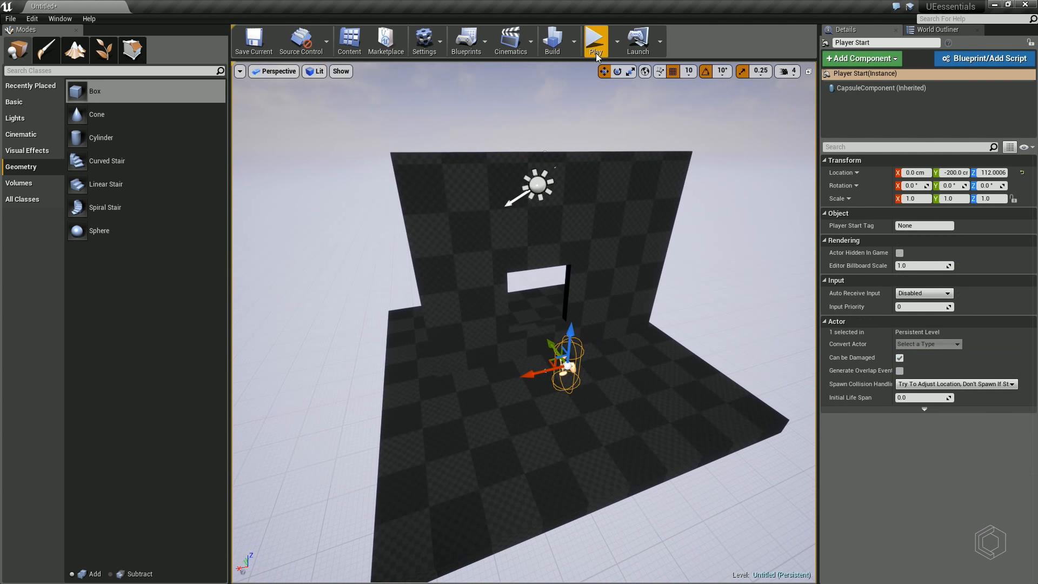
# Play the level and walk around the wall to examine the window opening from both sides.
pyautogui.click(596, 49)
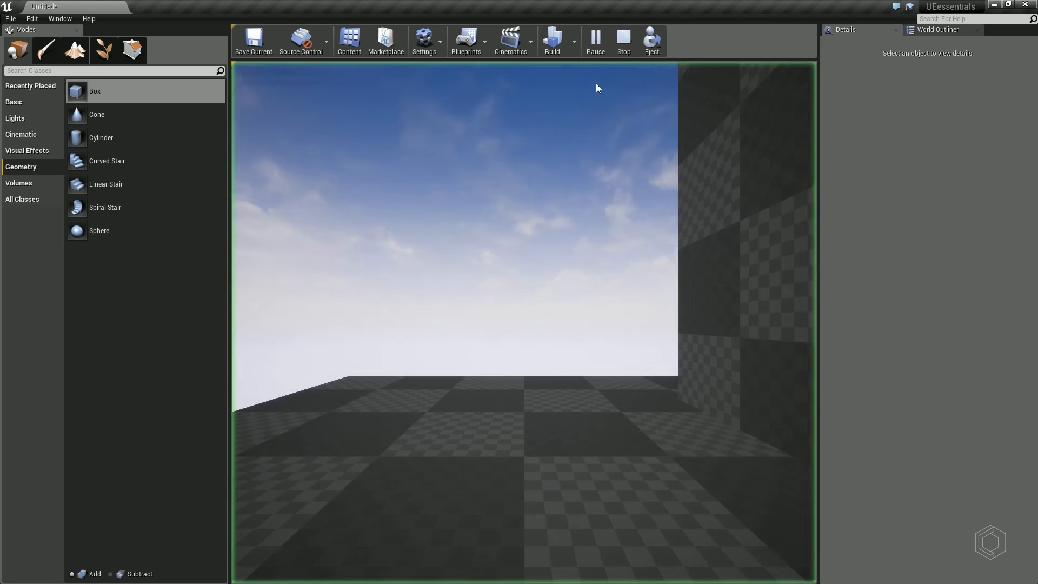
pyautogui.press('w')
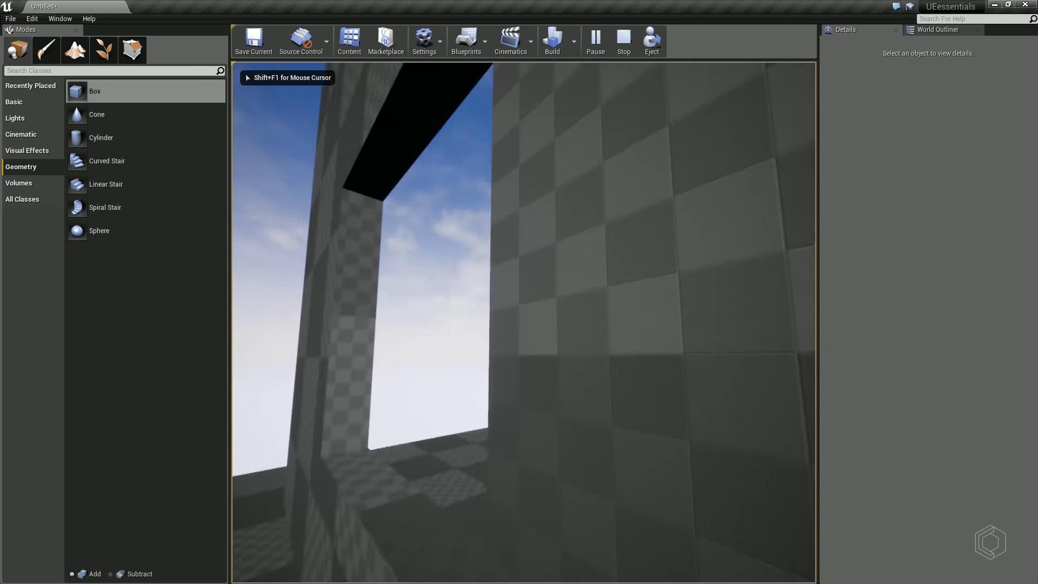
pyautogui.press('w')
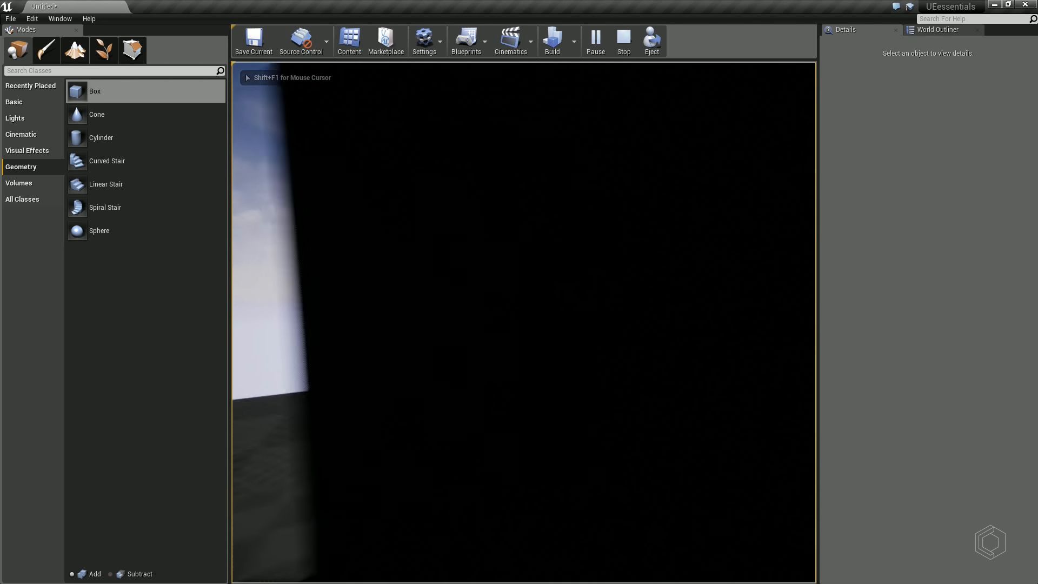
pyautogui.press('w')
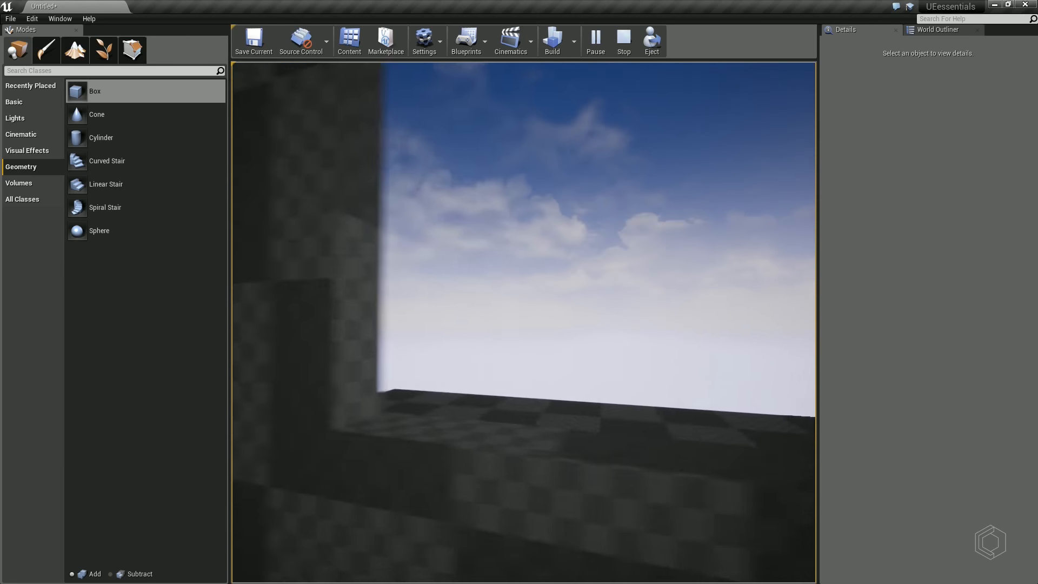
pyautogui.press('w')
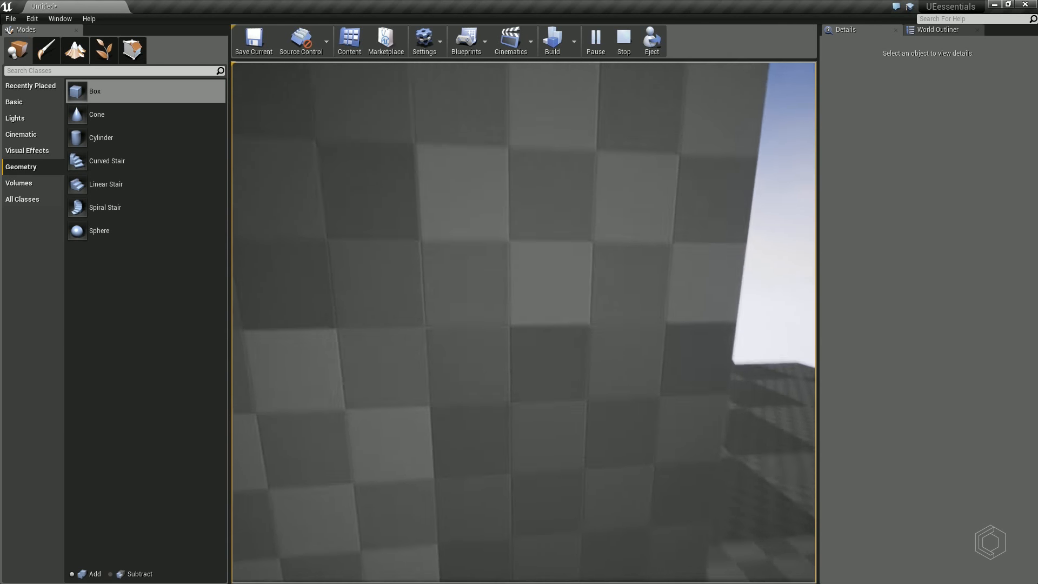
pyautogui.press('w')
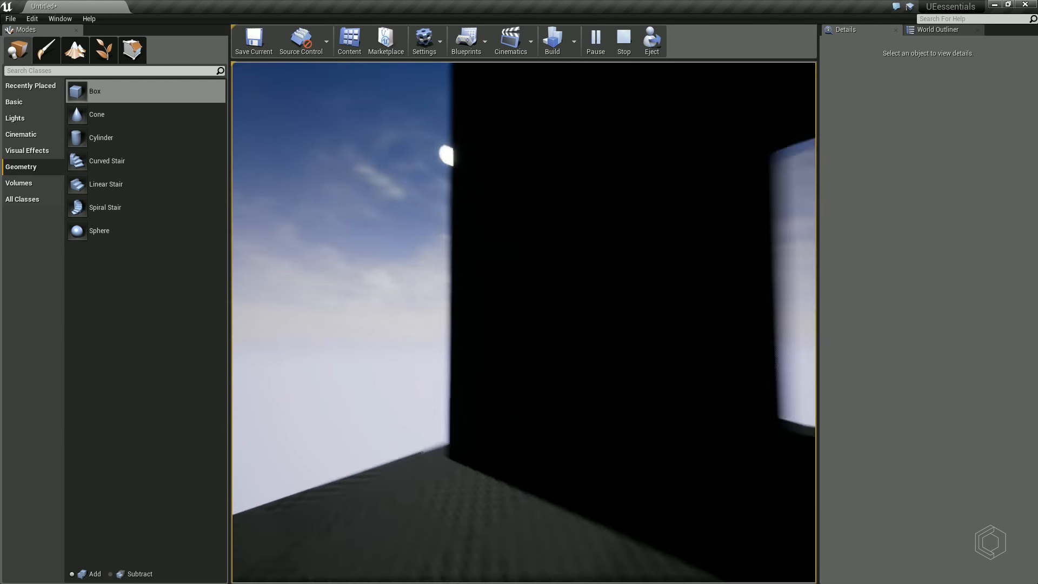
pyautogui.press('s')
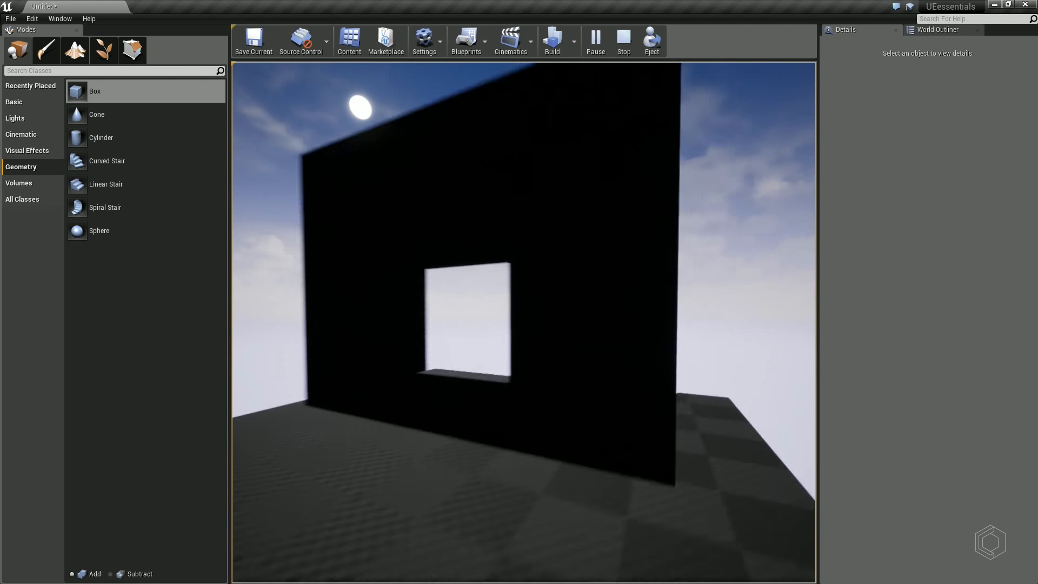
pyautogui.press('Escape')
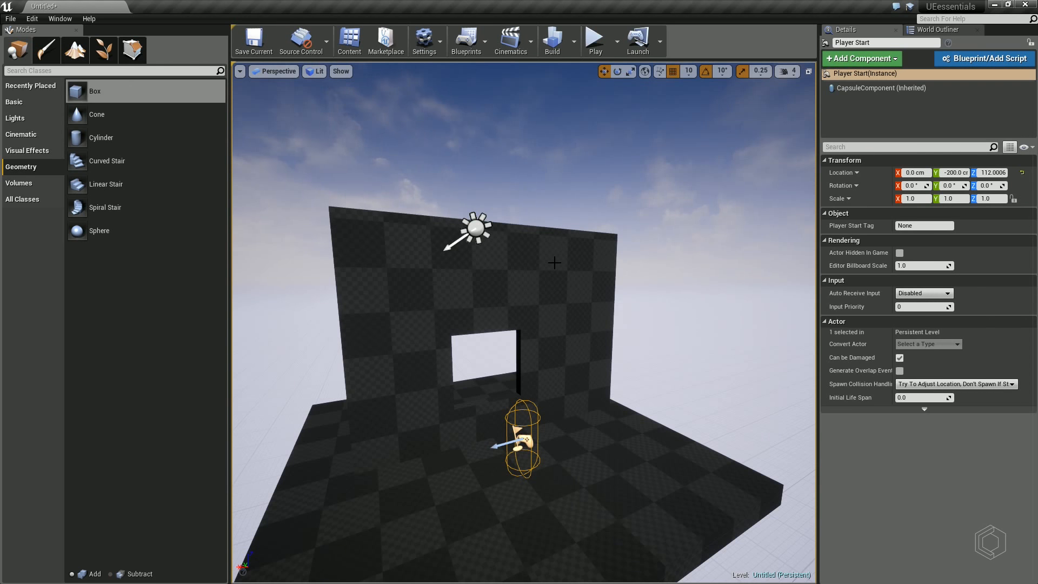
# Duplicate the floor mesh and place the copy on top of the wall at Y 510 cm and Z 670 cm.
pyautogui.press('d')
pyautogui.moveTo(554, 266); pyautogui.dragTo(455, 268, button='right')
pyautogui.press('s')
pyautogui.press('d')
pyautogui.click(622, 493)
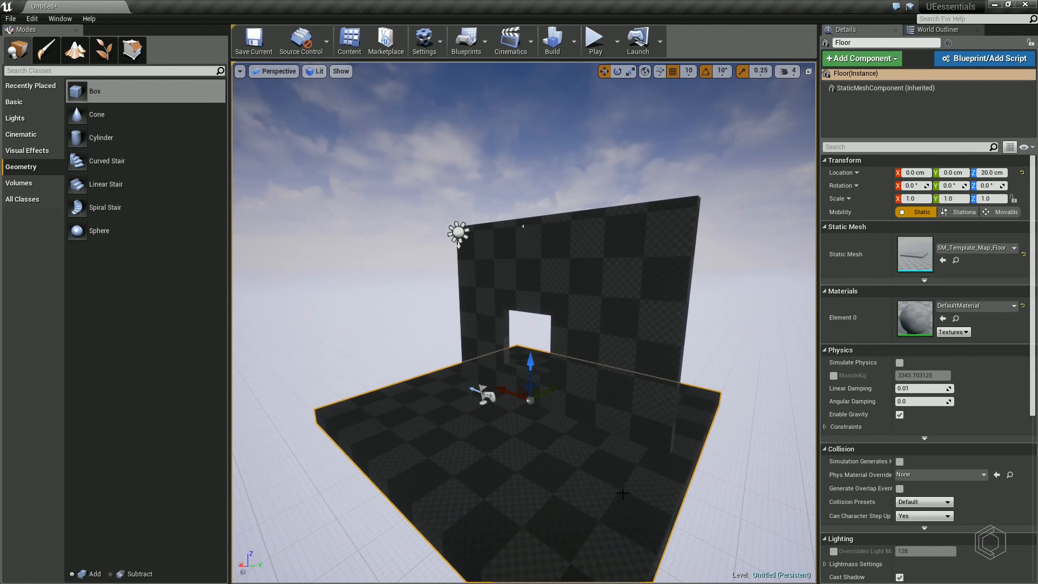
pyautogui.keyDown('alt'); pyautogui.moveTo(531, 361); pyautogui.dragTo(530, 142); pyautogui.keyUp('alt')
pyautogui.press('s')
pyautogui.press('d')
pyautogui.moveTo(626, 187); pyautogui.dragTo(573, 187, button='right')
pyautogui.moveTo(591, 191); pyautogui.dragTo(694, 192)
pyautogui.moveTo(674, 146); pyautogui.dragTo(673, 163)
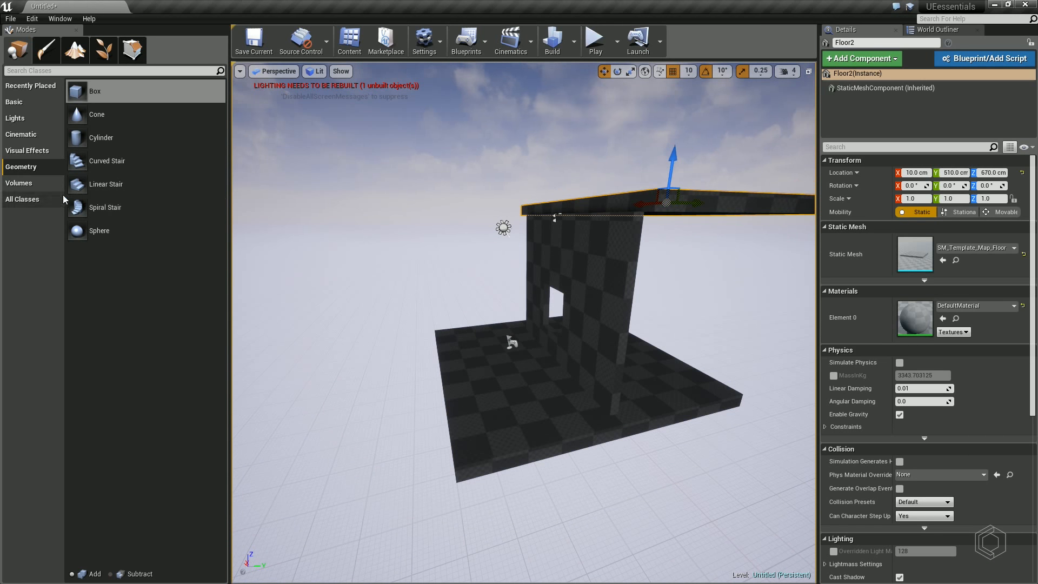
# Add a linear stair brush at the floor's edge beside the wall and rotate it 90° about Z.
pyautogui.moveTo(103, 183); pyautogui.dragTo(577, 402)
pyautogui.press('e')
pyautogui.moveTo(509, 421); pyautogui.dragTo(521, 469)
pyautogui.press('d')
pyautogui.moveTo(503, 466); pyautogui.dragTo(427, 466, button='right')
pyautogui.press('w')
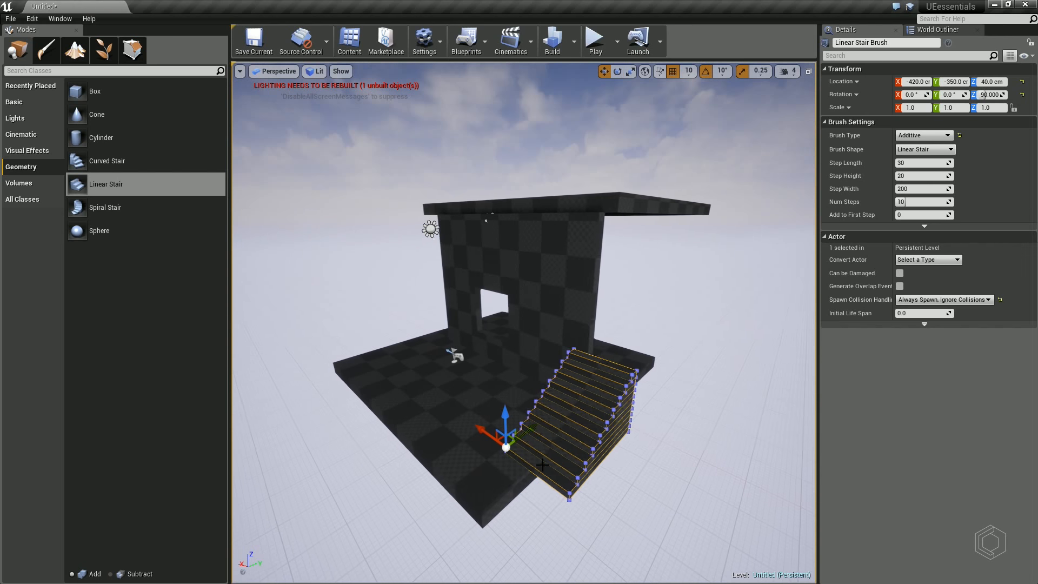
# Move the stair to X -190 cm, set its number of steps to 32, and shift it outward to meet the upper floor.
pyautogui.moveTo(487, 430); pyautogui.dragTo(358, 402)
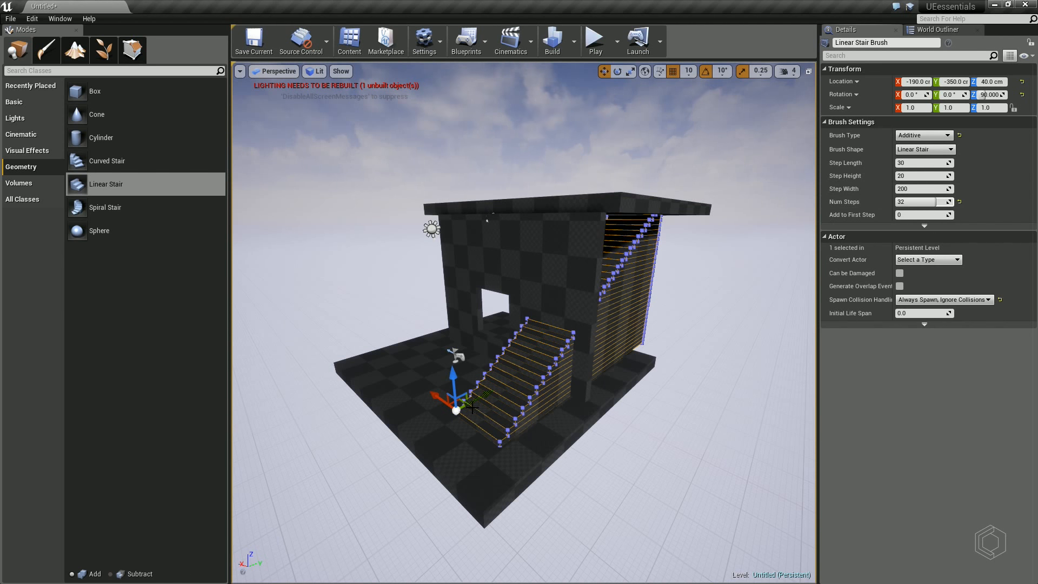
pyautogui.moveTo(473, 398); pyautogui.dragTo(237, 472)
pyautogui.moveTo(238, 472)
pyautogui.mouseDown(button='right')
pyautogui.moveTo(249, 480)
pyautogui.moveTo(241, 482)
pyautogui.mouseUp(button='right')
# Scale the ground floor to 2.5 along Y so that it extends under the whole stair.
pyautogui.click(526, 407)
pyautogui.press('r')
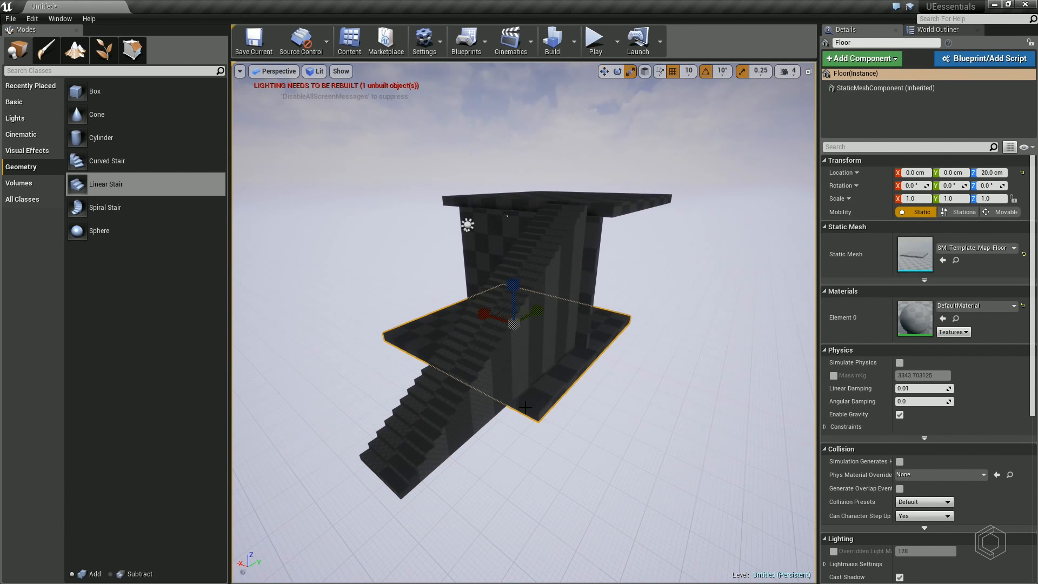
pyautogui.moveTo(543, 307); pyautogui.dragTo(586, 292)
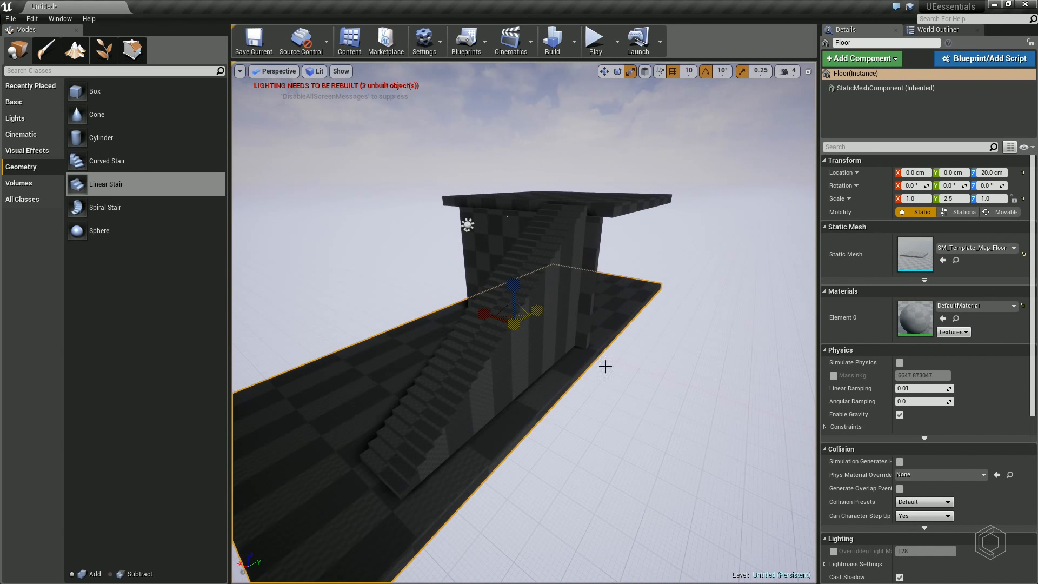
pyautogui.click(735, 276)
# Play the level and walk across the extended floor.
pyautogui.click(595, 41)
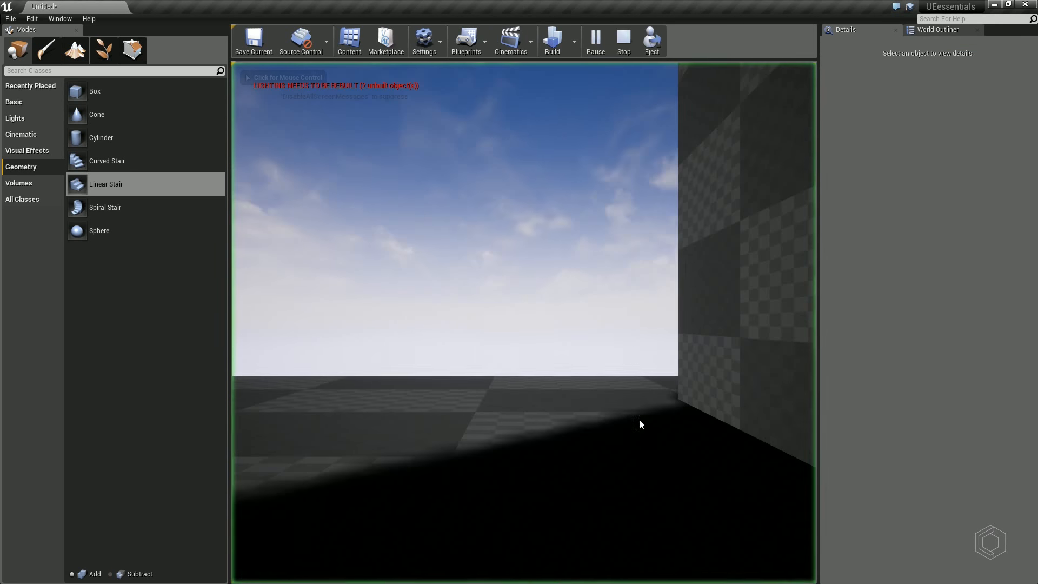
pyautogui.press('w')
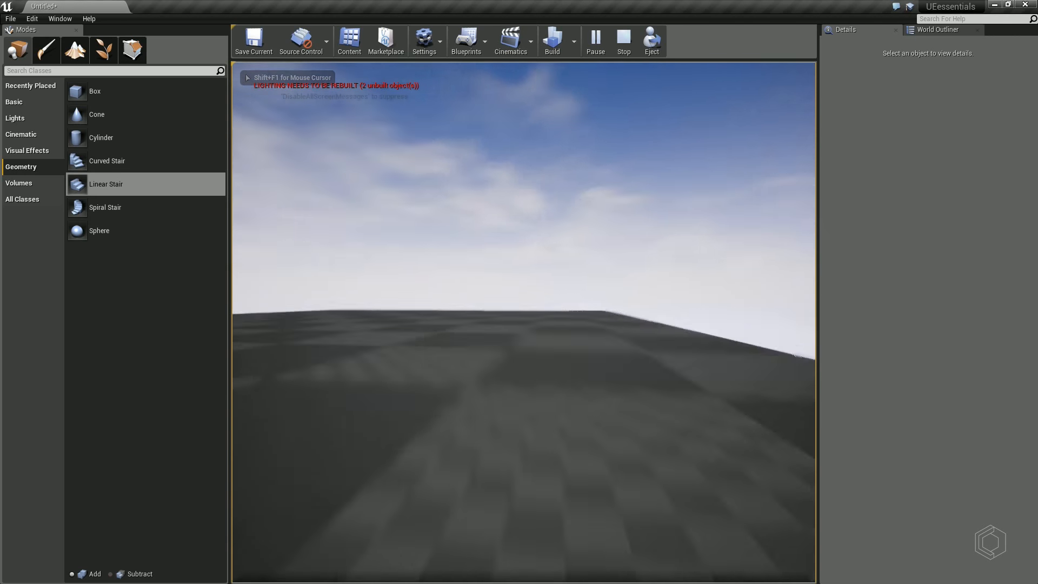
pyautogui.press('Escape')
# Select the wall brush's face around the window opening.
pyautogui.moveTo(367, 322); pyautogui.dragTo(319, 308, button='right')
pyautogui.moveTo(475, 306)
pyautogui.mouseDown(button='right')
pyautogui.moveTo(495, 310)
pyautogui.moveTo(495, 275)
pyautogui.moveTo(535, 271)
pyautogui.mouseUp(button='right')
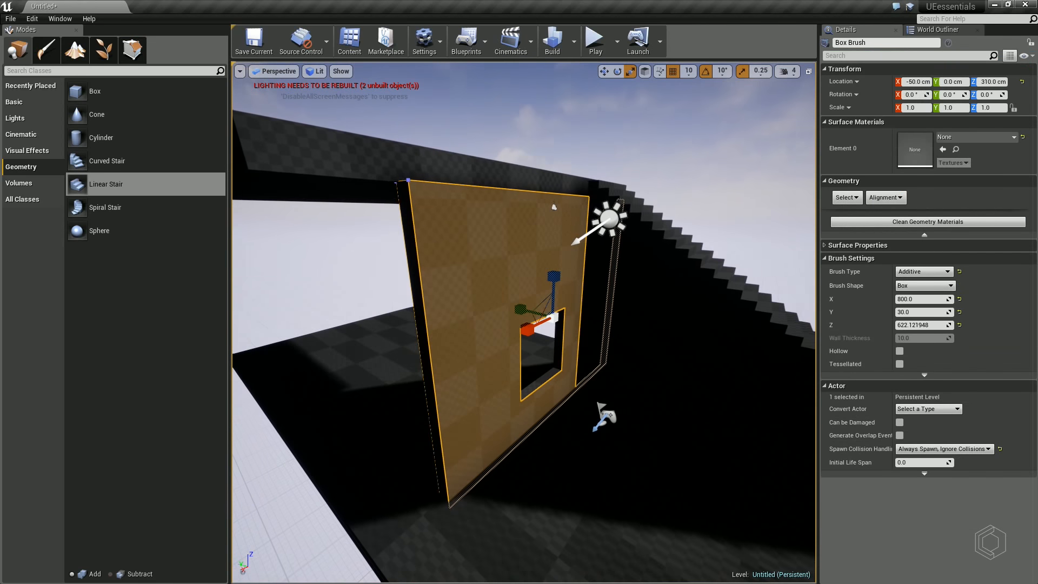